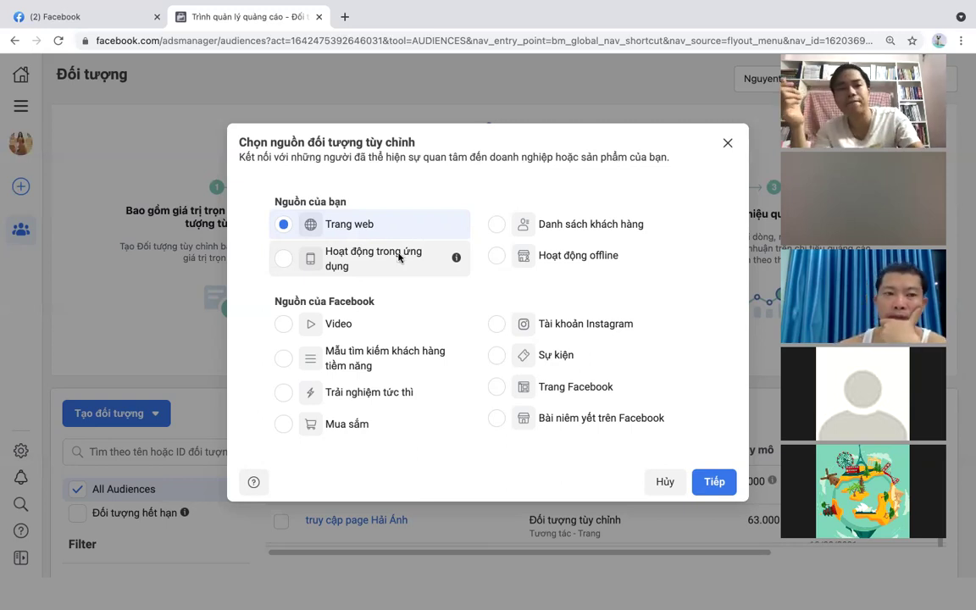
Open the pamarketing.vn website in a new browser tab
{"action": "key", "text": "ctrl+t"}
{"action": "type", "text": "s"}
{"action": "key", "text": "BackSpace"}
{"action": "type", "text": "pam"}
{"action": "key", "text": "Return"}
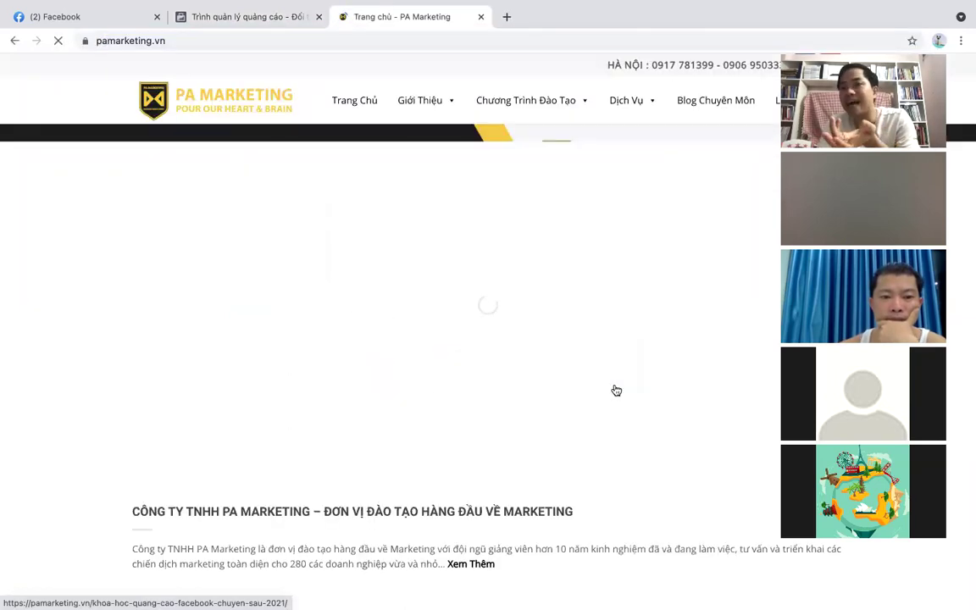
Look through the PA Marketing home page from the training programs to the news section, and close its tab
{"action": "scroll", "coordinate": [616, 390], "scroll_direction": "down", "scroll_amount": 7}
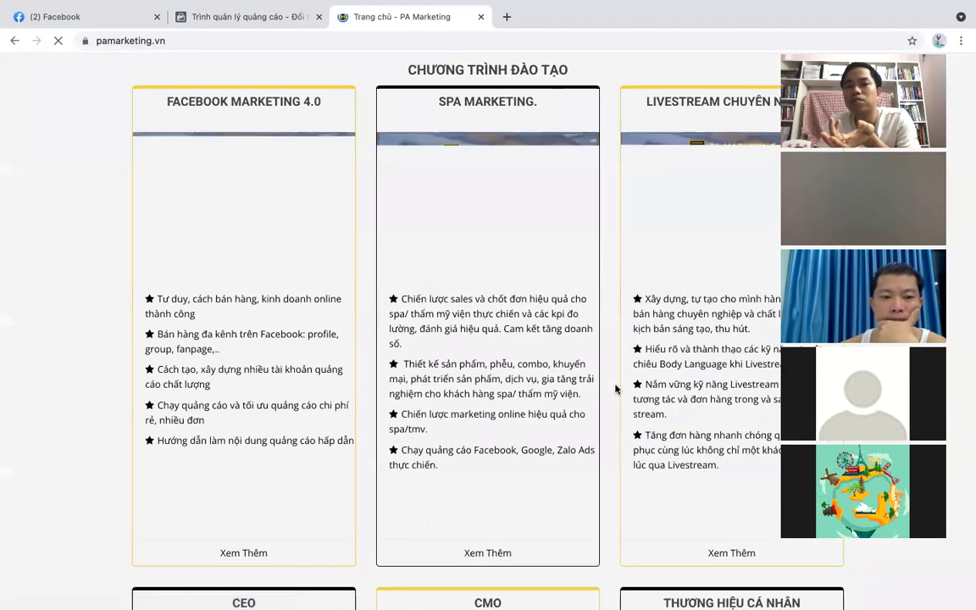
{"action": "scroll", "coordinate": [616, 390], "scroll_direction": "down", "scroll_amount": 3}
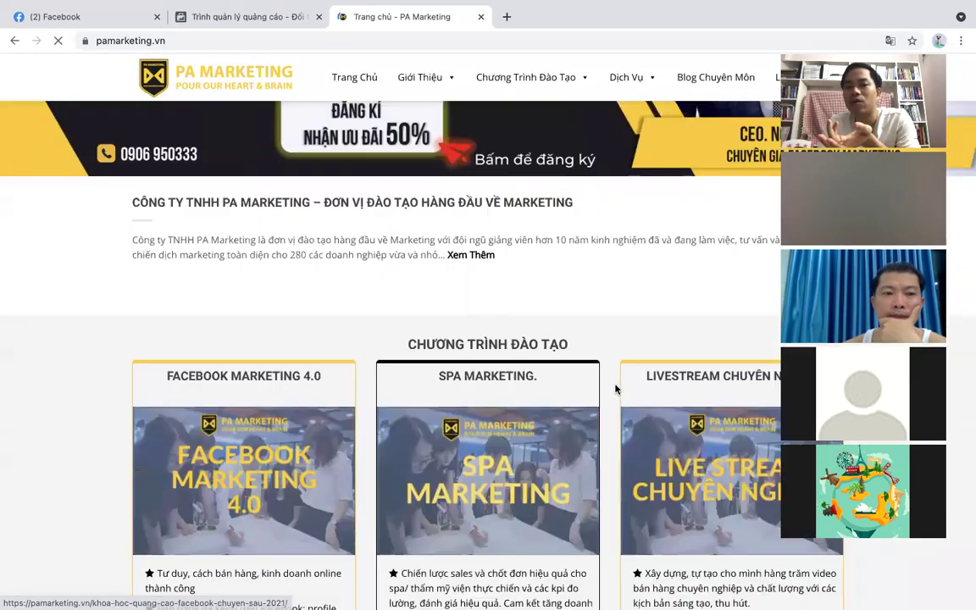
{"action": "scroll", "coordinate": [615, 389], "scroll_direction": "down", "scroll_amount": 12}
{"action": "scroll", "coordinate": [616, 390], "scroll_direction": "down", "scroll_amount": 10}
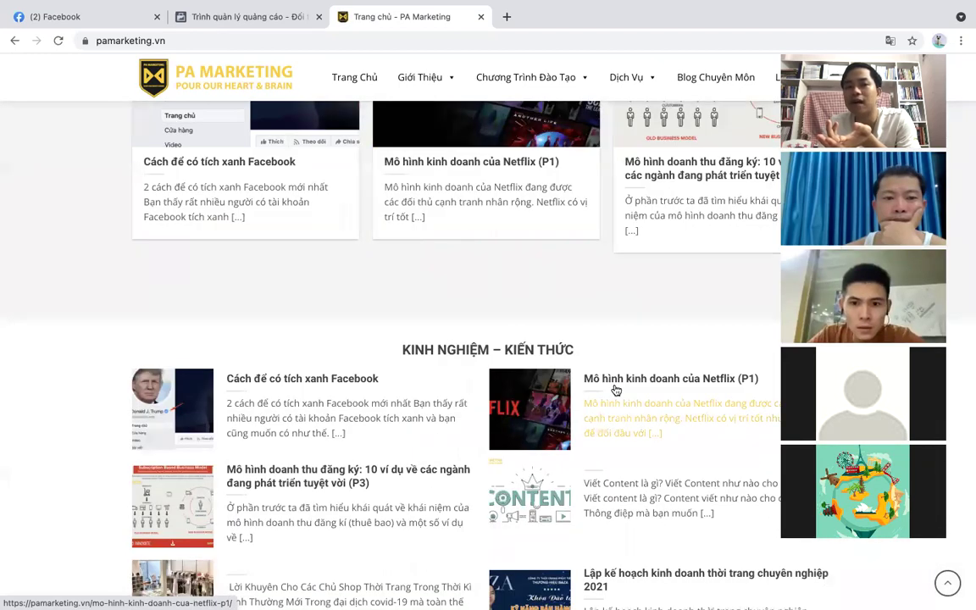
{"action": "scroll", "coordinate": [616, 390], "scroll_direction": "up", "scroll_amount": 3}
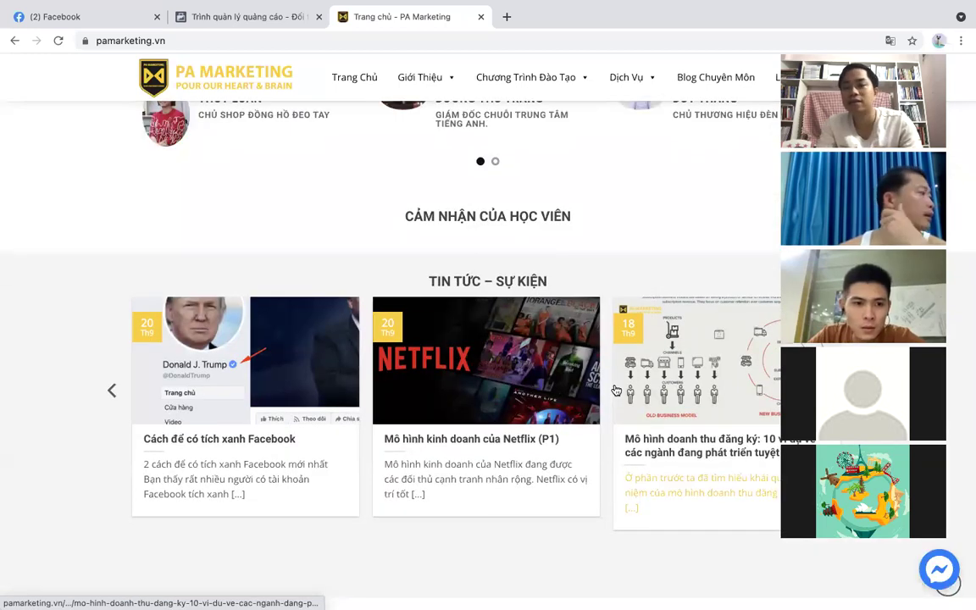
{"action": "scroll", "coordinate": [616, 390], "scroll_direction": "down", "scroll_amount": 1}
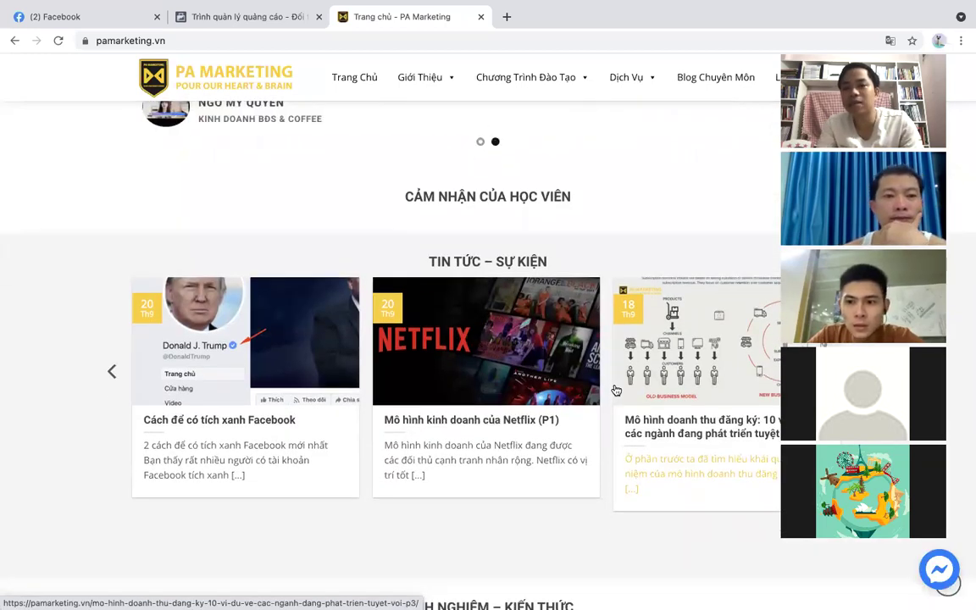
{"action": "key", "text": "ctrl+w"}
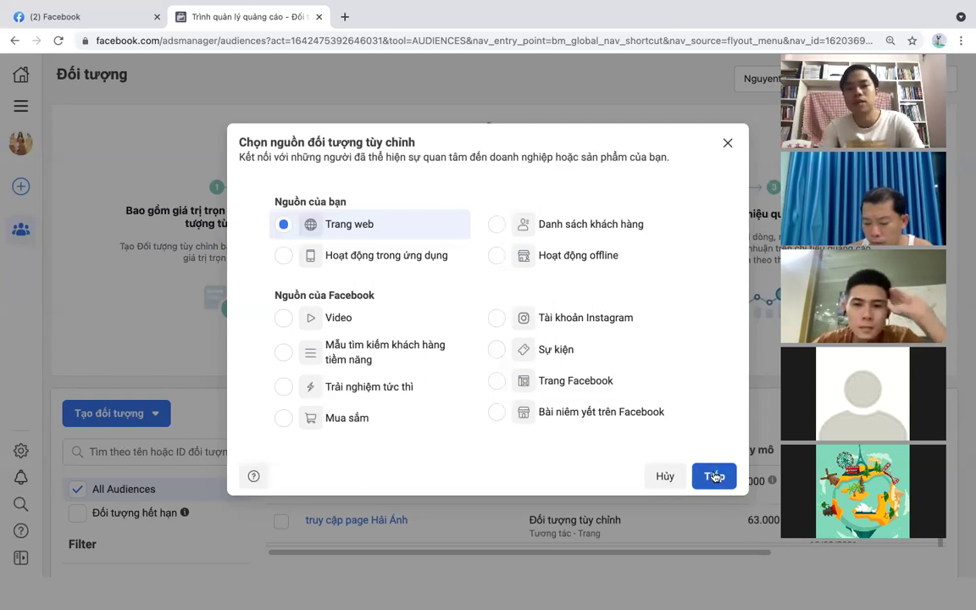
Continue with Trang web as the custom audience source and check the BẤT KỲ and TẤT CẢ matching options, keeping BẤT KỲ
{"action": "key", "text": "Escape"}
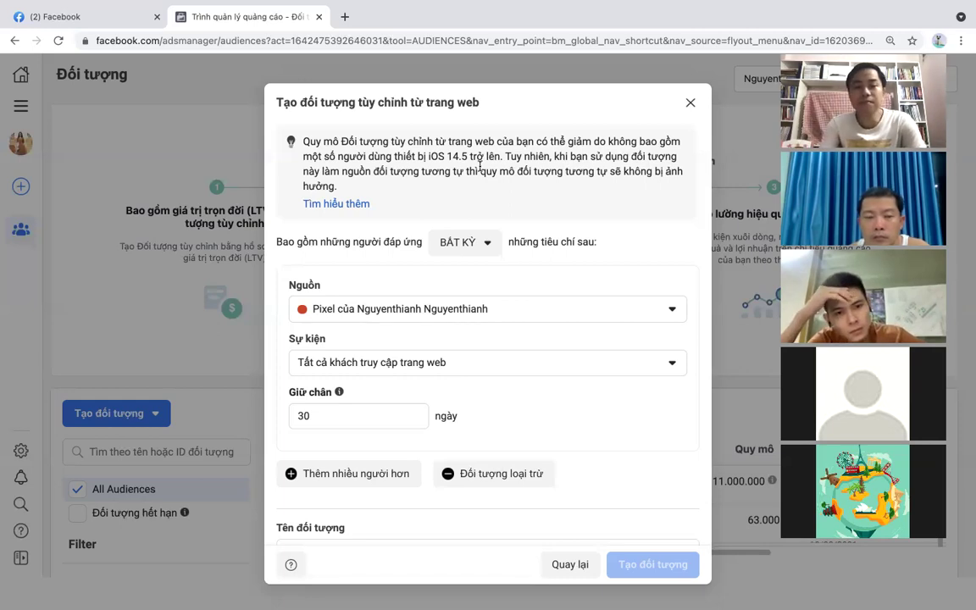
{"action": "left_click", "coordinate": [479, 243]}
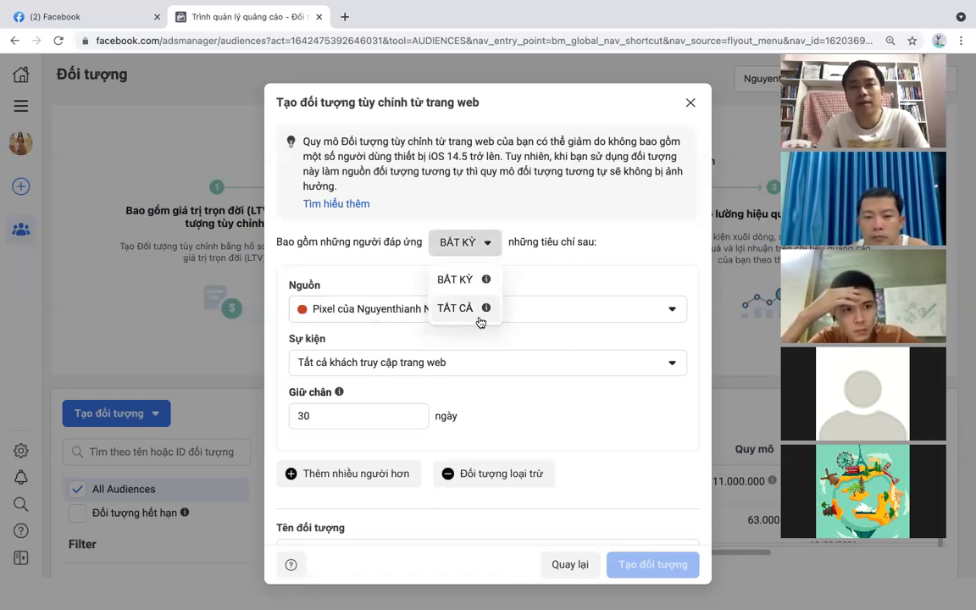
{"action": "left_click", "coordinate": [545, 245]}
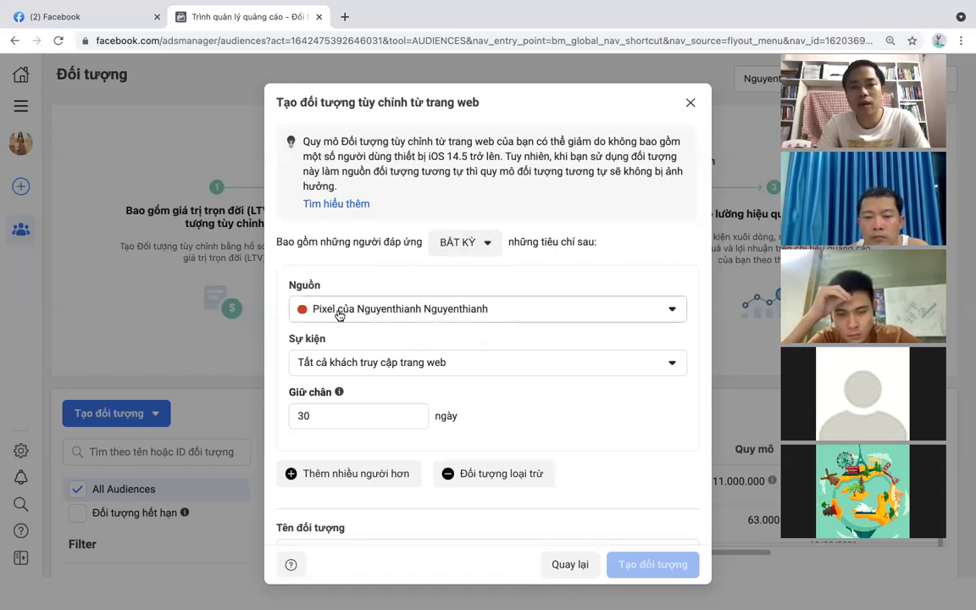
Select the ad account's pixel as the audience source and open the Sự kiện options
{"action": "left_click", "coordinate": [499, 315]}
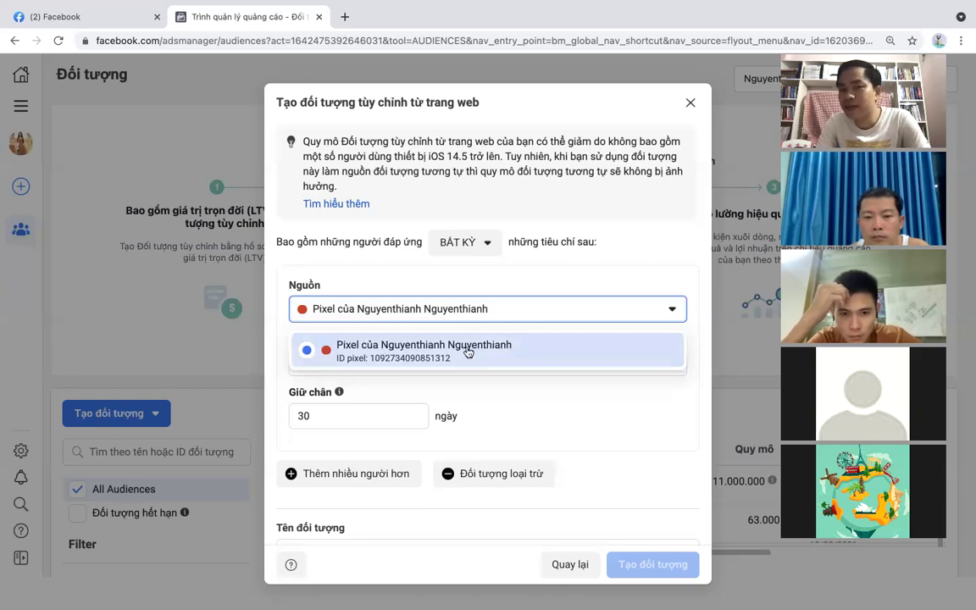
{"action": "left_click", "coordinate": [306, 347]}
{"action": "left_click", "coordinate": [394, 315]}
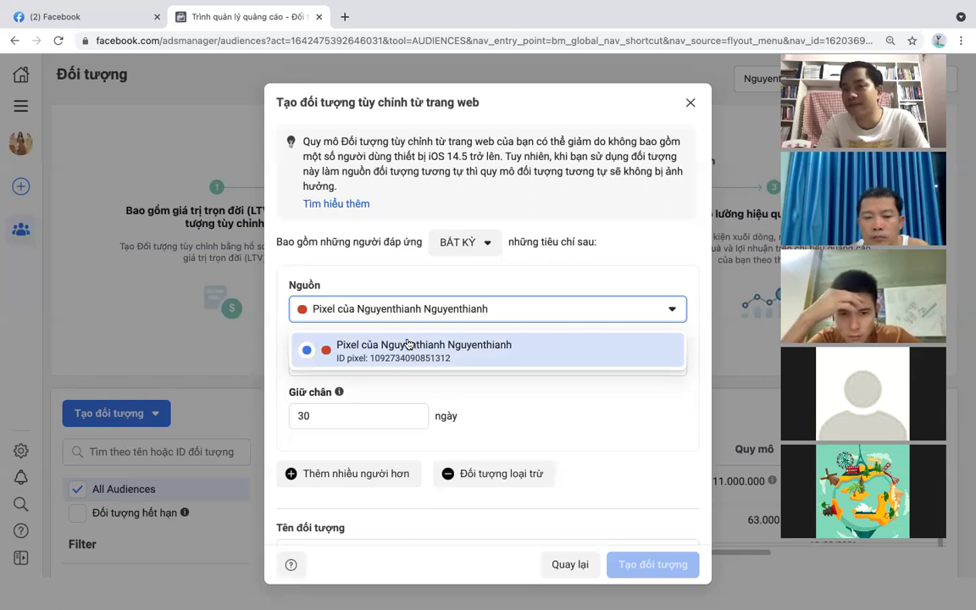
{"action": "left_click", "coordinate": [407, 344]}
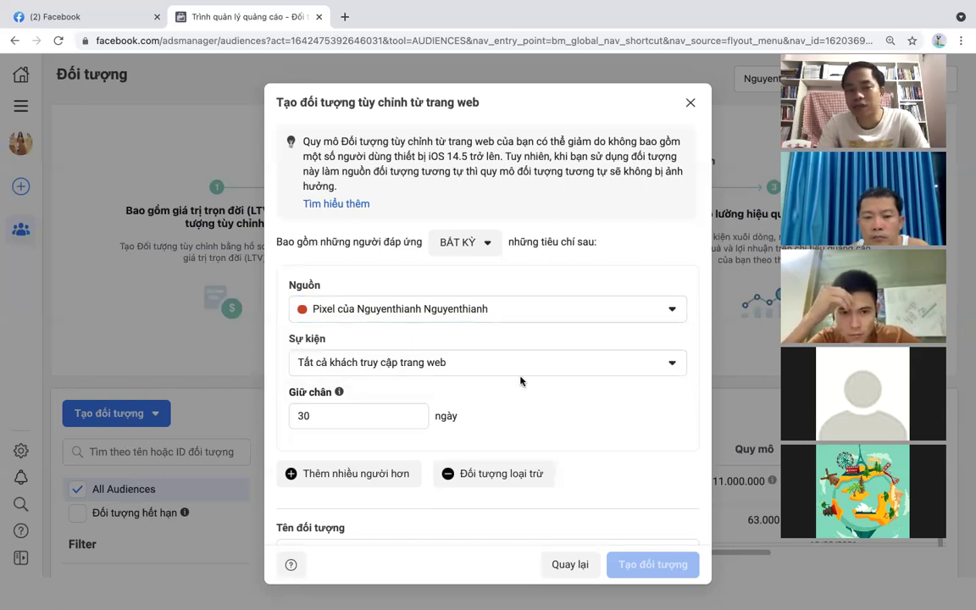
{"action": "scroll", "coordinate": [555, 375], "scroll_direction": "down", "scroll_amount": 1}
{"action": "left_click", "coordinate": [455, 307]}
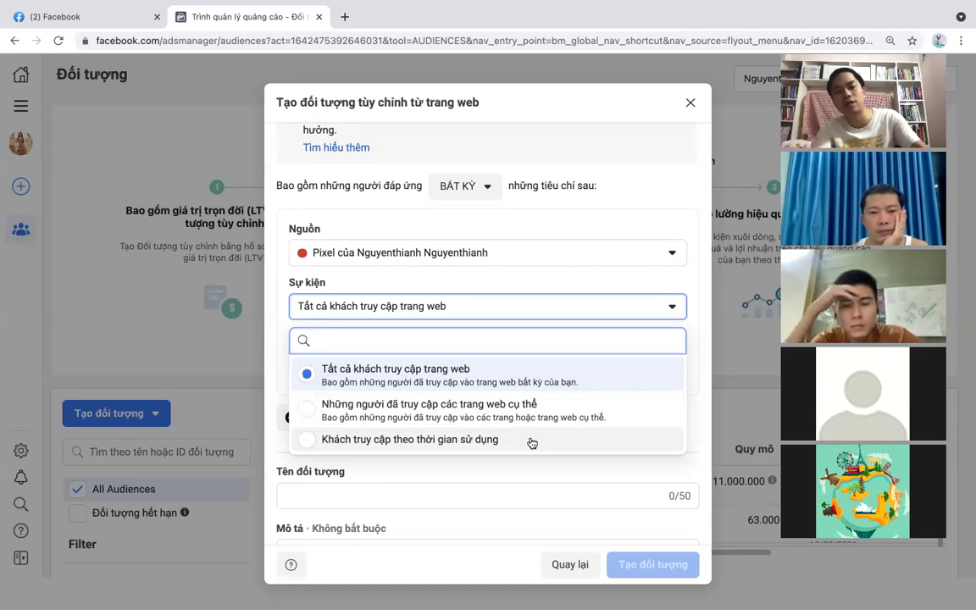
Open pamarketing.vn in a new tab and look through the training programs on its home page
{"action": "key", "text": "ctrl+t"}
{"action": "type", "text": "pamarketing.vn"}
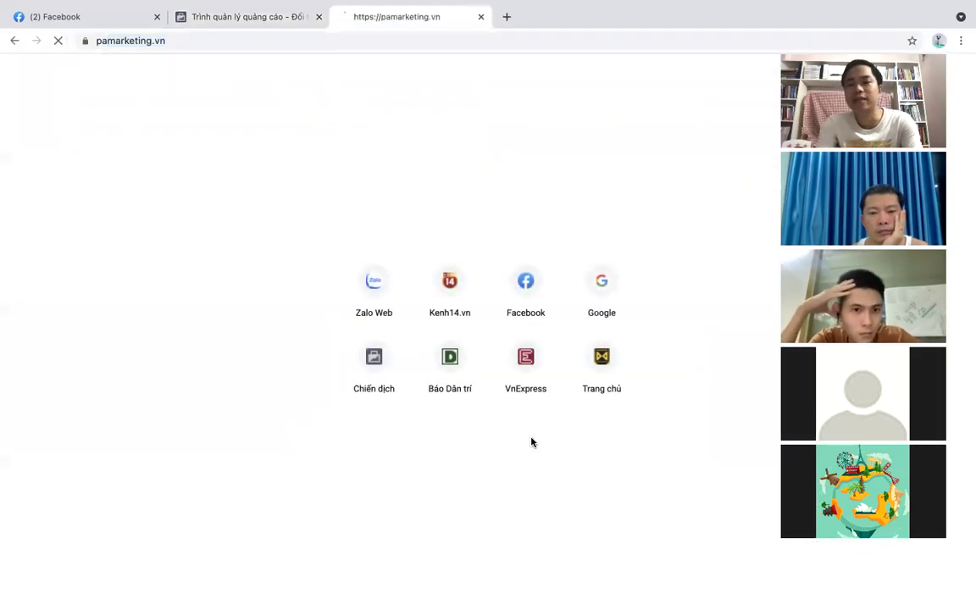
{"action": "key", "text": "Return"}
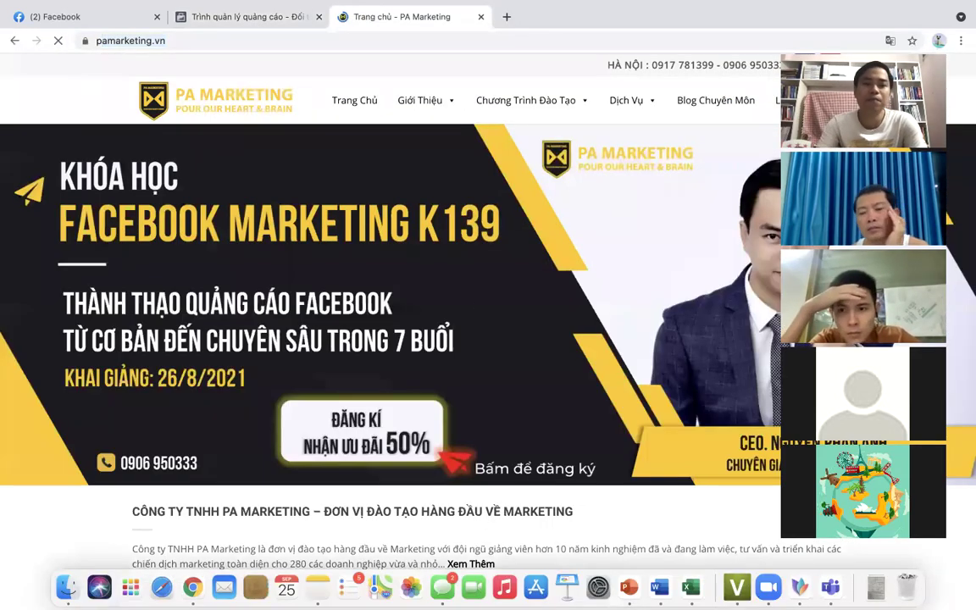
{"action": "scroll", "coordinate": [658, 551], "scroll_direction": "down", "scroll_amount": 10}
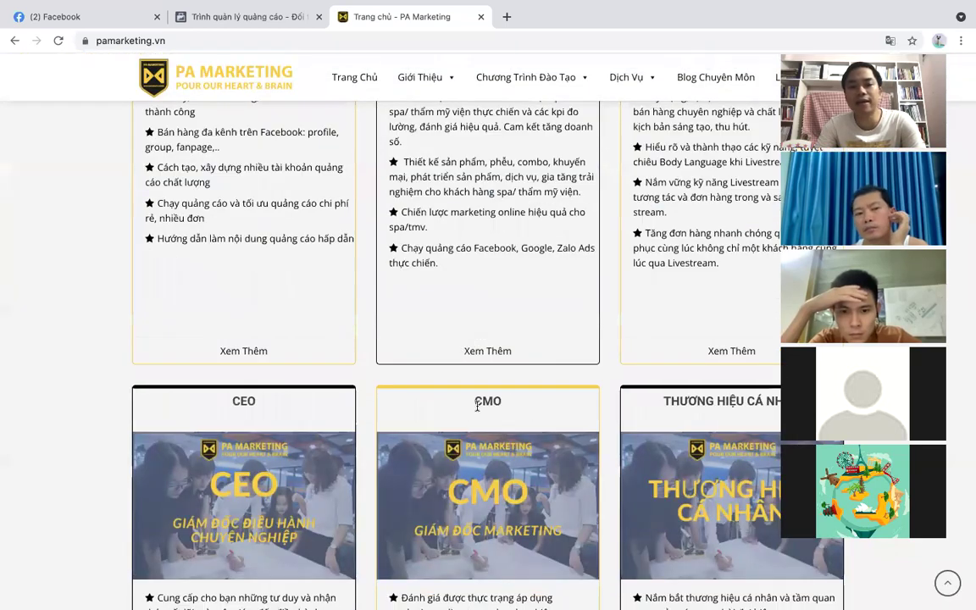
{"action": "scroll", "coordinate": [478, 405], "scroll_direction": "down", "scroll_amount": 1}
{"action": "scroll", "coordinate": [479, 405], "scroll_direction": "down", "scroll_amount": 4}
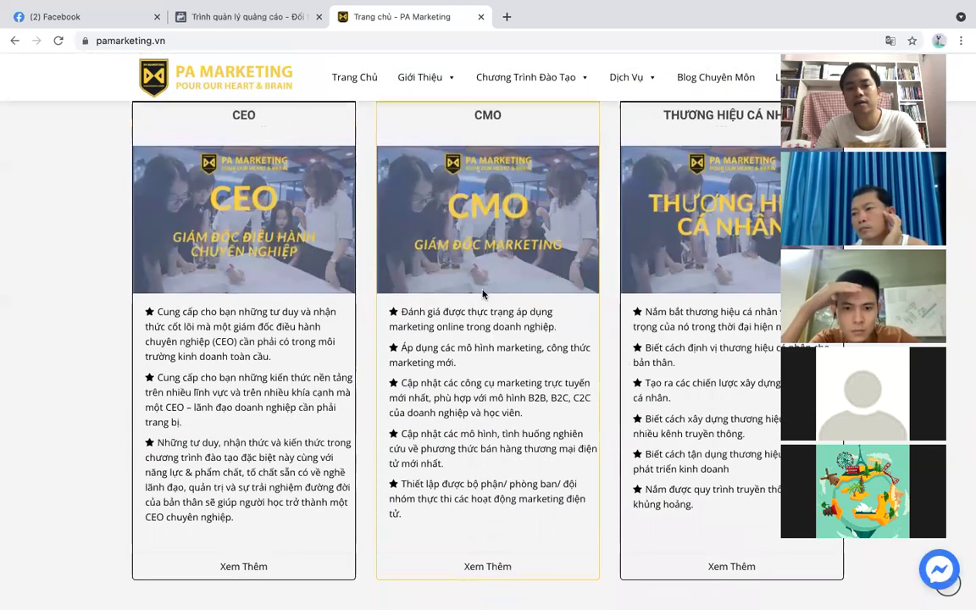
{"action": "scroll", "coordinate": [485, 310], "scroll_direction": "down", "scroll_amount": 3}
{"action": "scroll", "coordinate": [484, 310], "scroll_direction": "down", "scroll_amount": 3}
{"action": "left_click", "coordinate": [468, 128]}
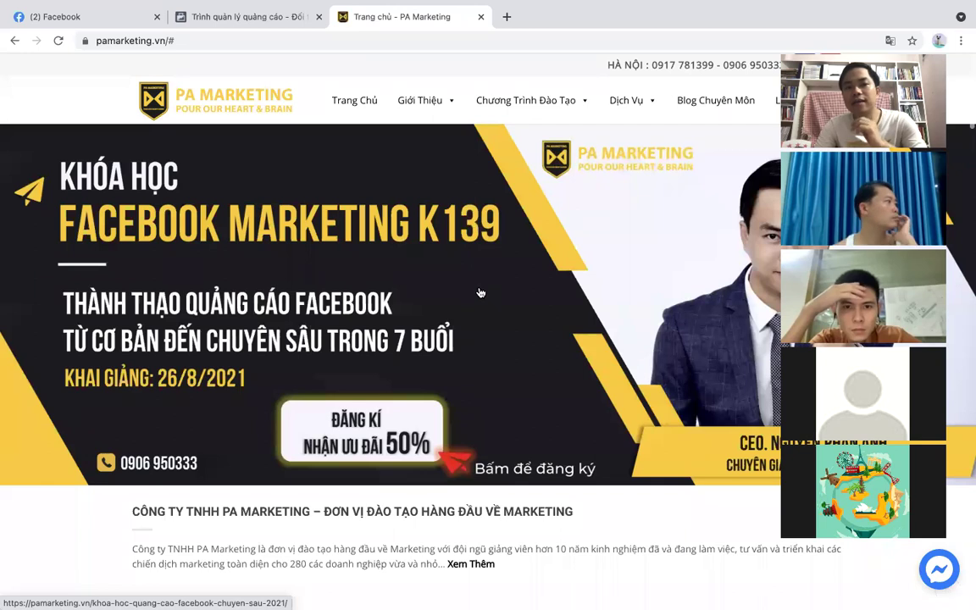
{"action": "scroll", "coordinate": [398, 300], "scroll_direction": "down", "scroll_amount": 8}
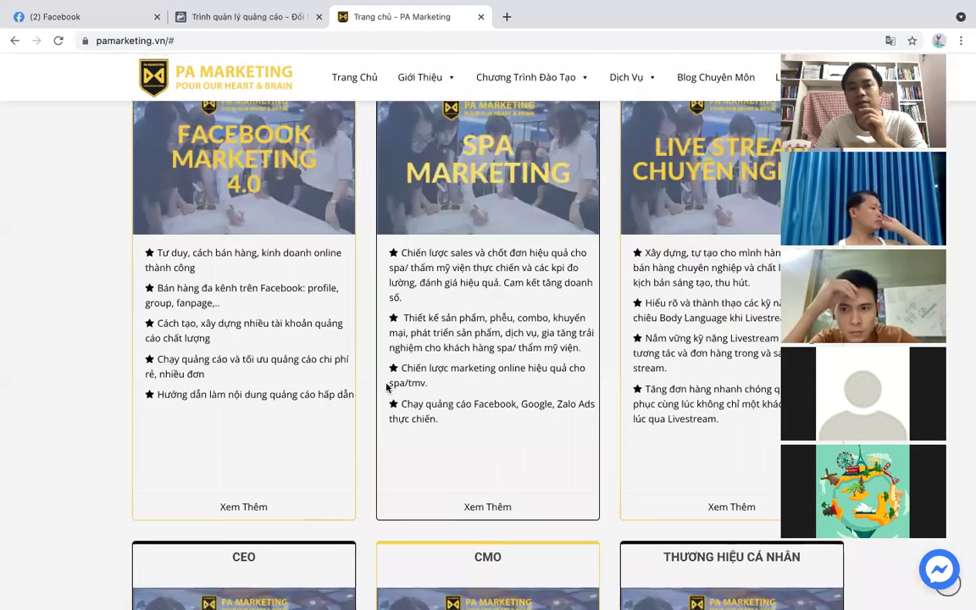
Open the Spa Marketing course page, review its introduction and comment sections, and return to the home page
{"action": "left_click", "coordinate": [495, 506]}
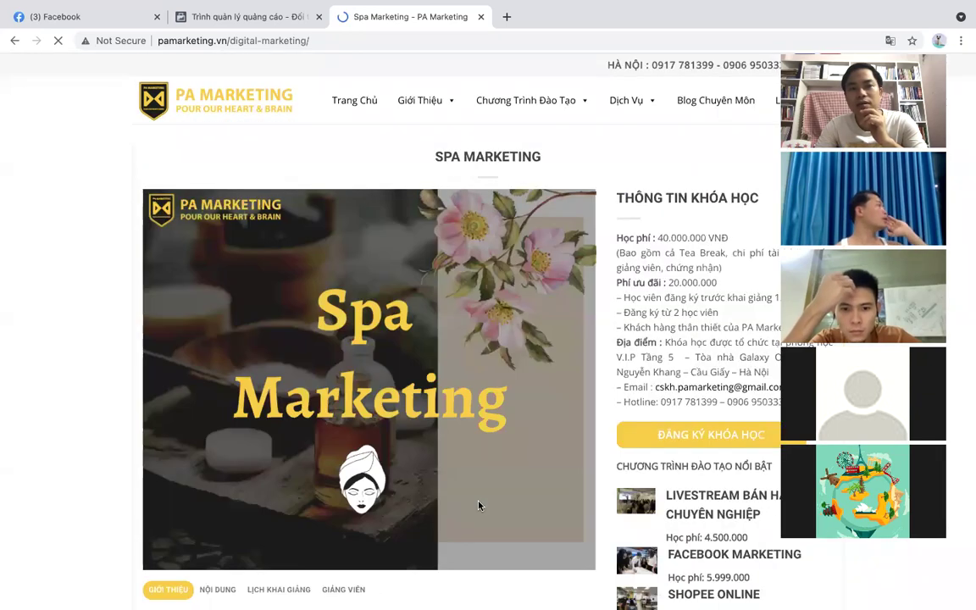
{"action": "scroll", "coordinate": [478, 506], "scroll_direction": "down", "scroll_amount": 3}
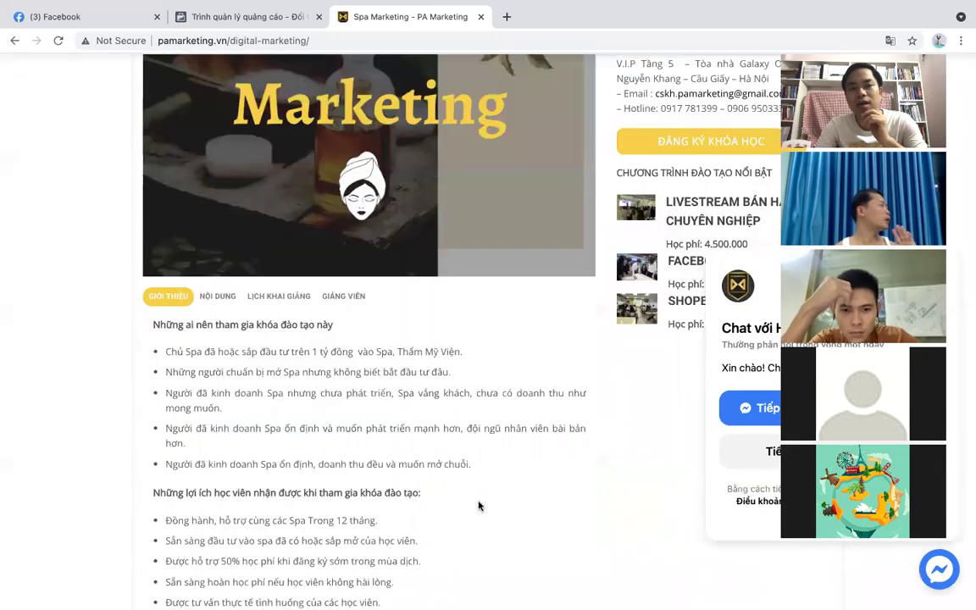
{"action": "scroll", "coordinate": [479, 505], "scroll_direction": "down", "scroll_amount": 6}
{"action": "scroll", "coordinate": [479, 505], "scroll_direction": "up", "scroll_amount": 4}
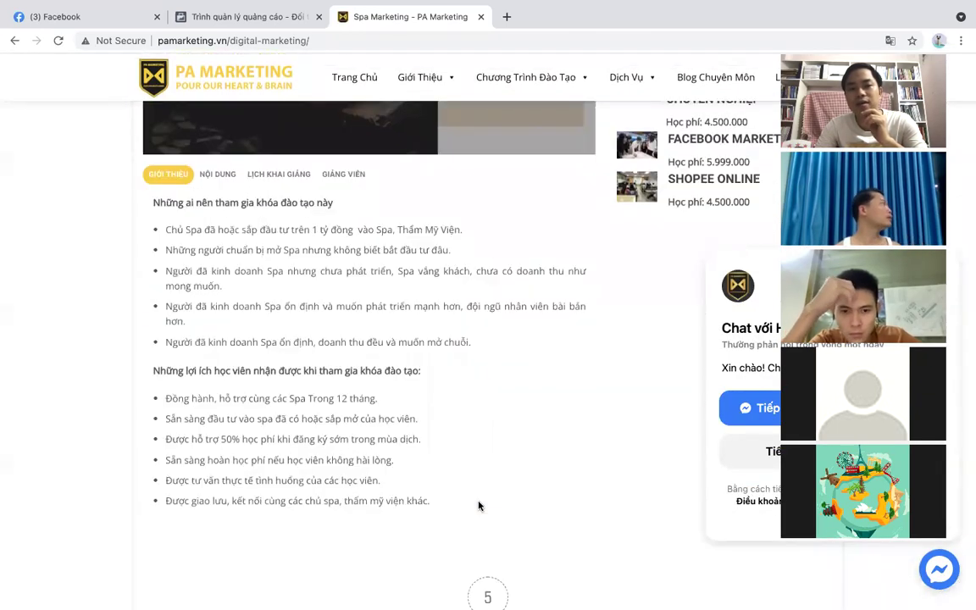
{"action": "scroll", "coordinate": [410, 488], "scroll_direction": "up", "scroll_amount": 4}
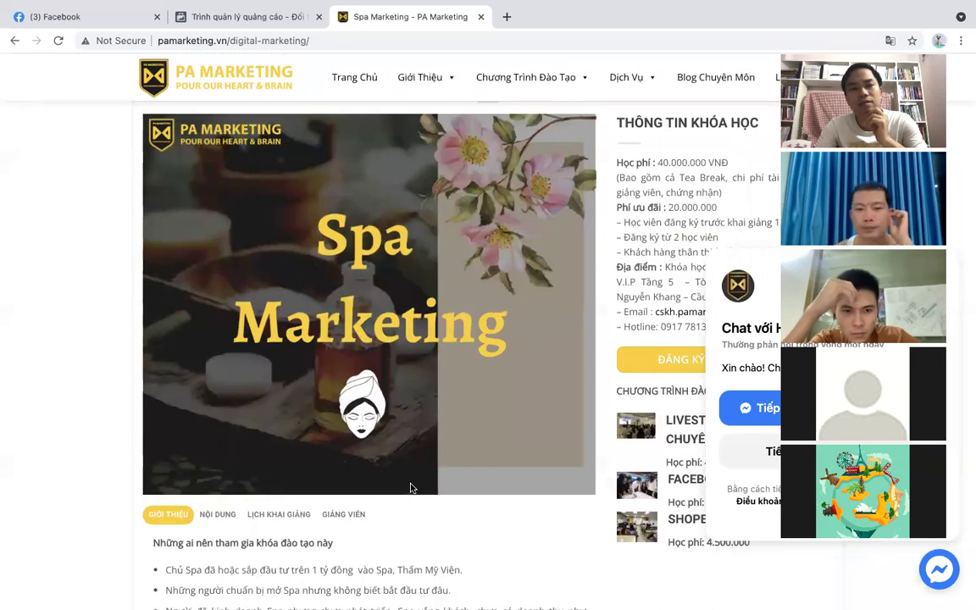
{"action": "scroll", "coordinate": [410, 488], "scroll_direction": "down", "scroll_amount": 3}
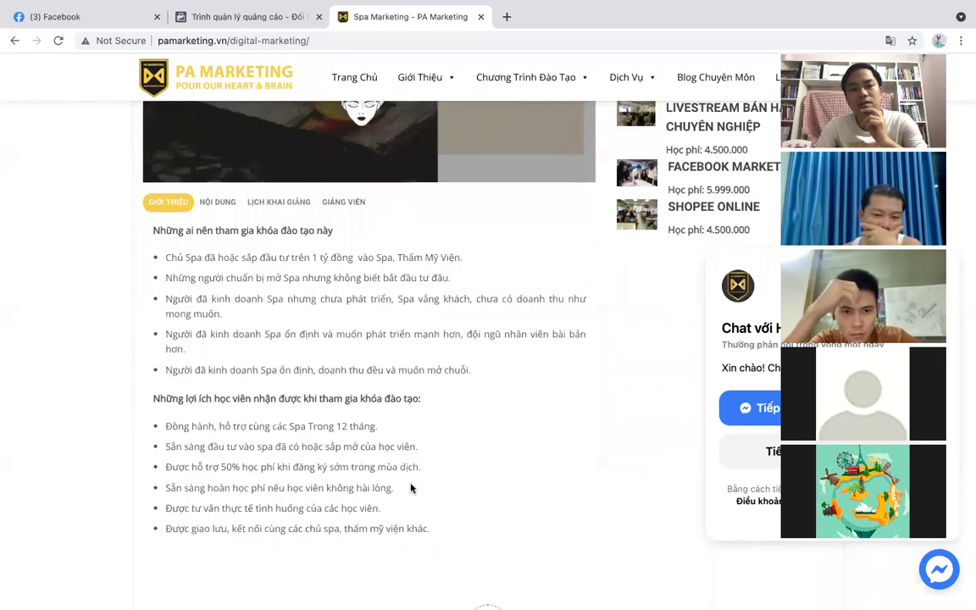
{"action": "scroll", "coordinate": [410, 487], "scroll_direction": "down", "scroll_amount": 8}
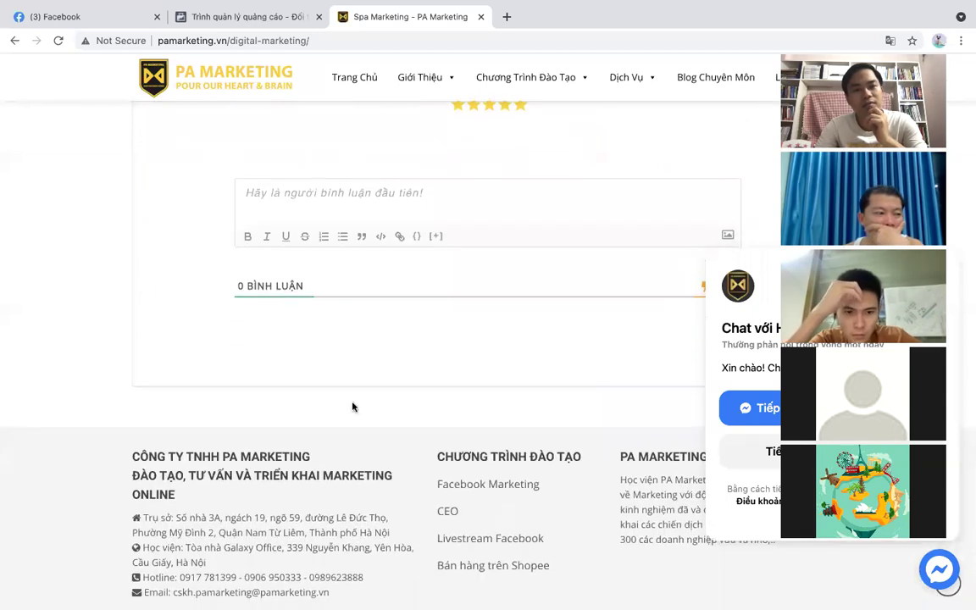
{"action": "left_click", "coordinate": [14, 40]}
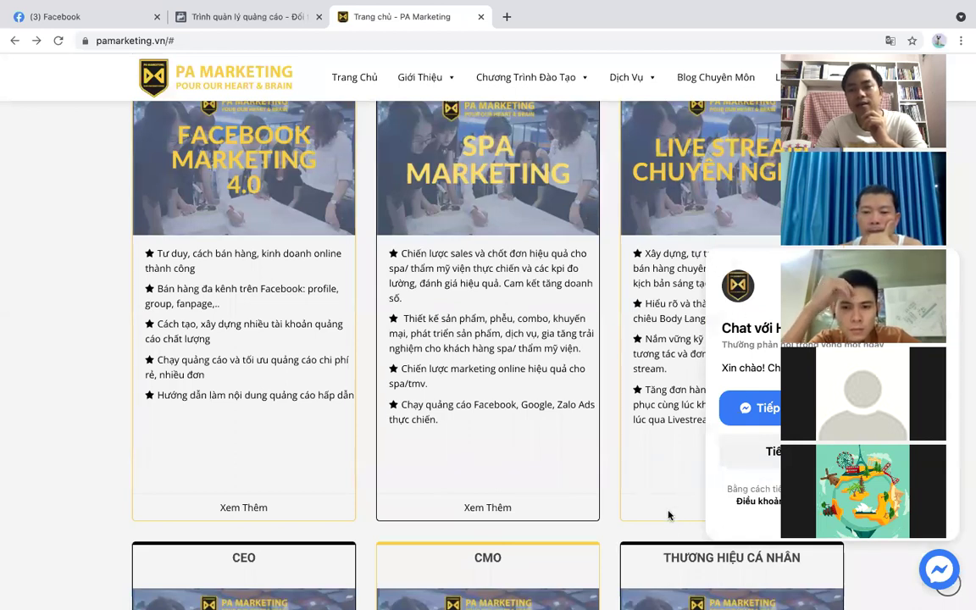
Review the training program cards on the home page and open the details of the Facebook Marketing 4.0 course
{"action": "scroll", "coordinate": [506, 428], "scroll_direction": "down", "scroll_amount": 5}
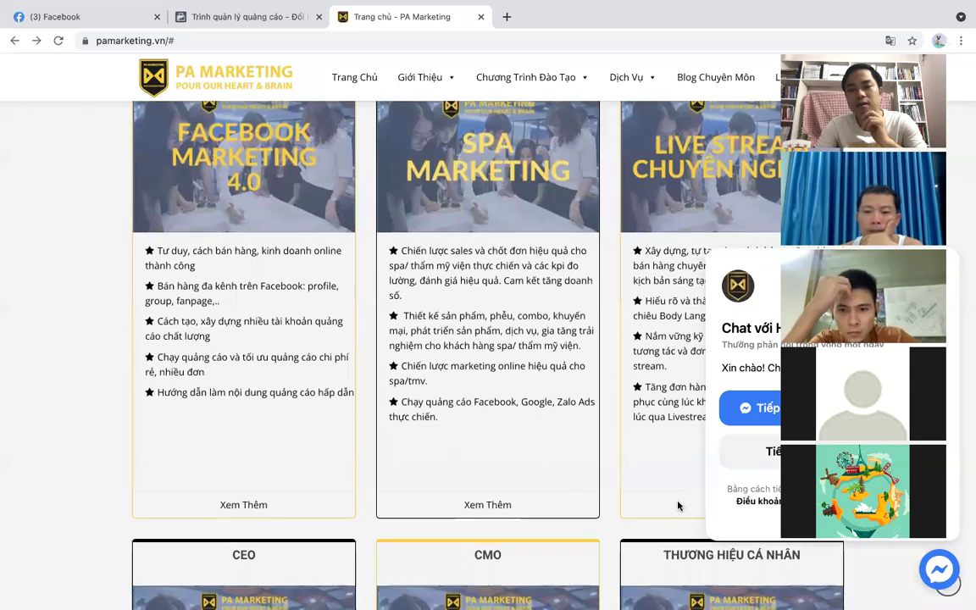
{"action": "scroll", "coordinate": [423, 358], "scroll_direction": "down", "scroll_amount": 4}
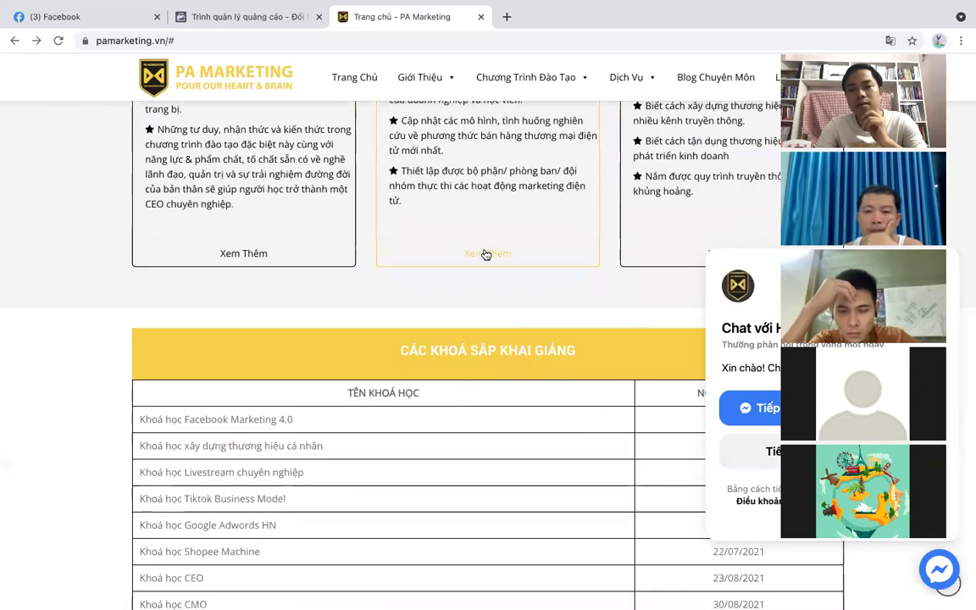
{"action": "scroll", "coordinate": [500, 280], "scroll_direction": "up", "scroll_amount": 20}
{"action": "scroll", "coordinate": [513, 304], "scroll_direction": "down", "scroll_amount": 6}
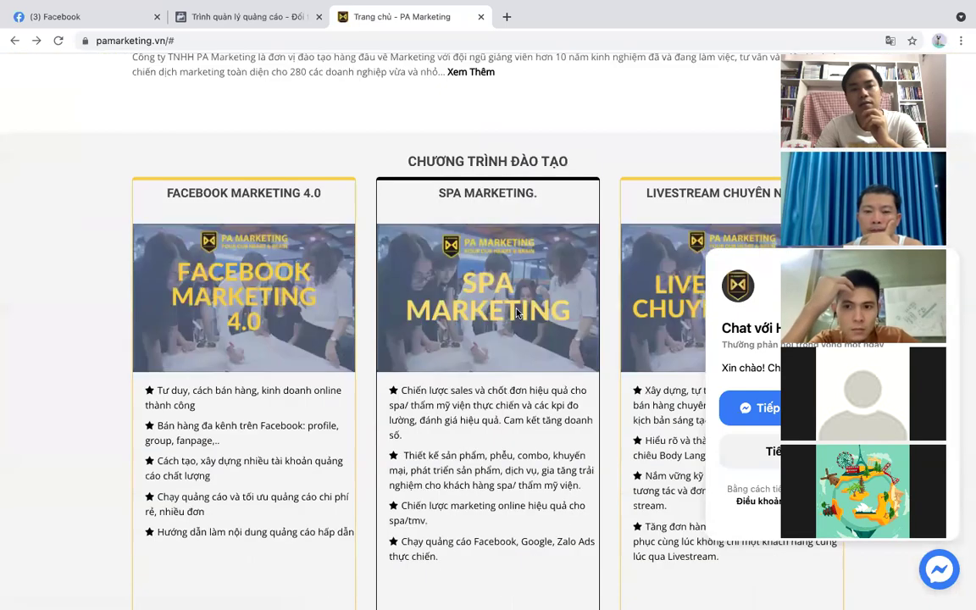
{"action": "scroll", "coordinate": [406, 390], "scroll_direction": "down", "scroll_amount": 1}
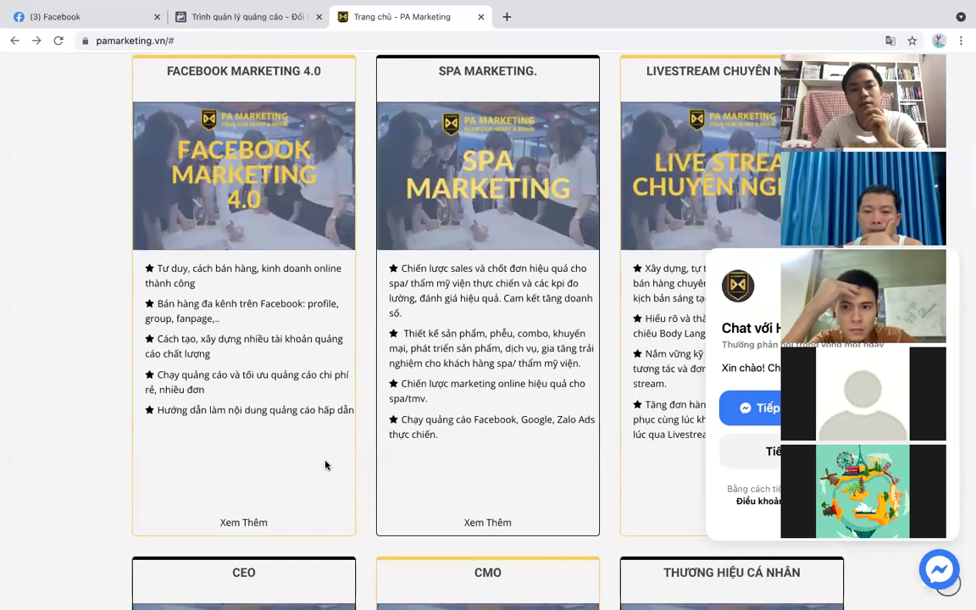
{"action": "left_click", "coordinate": [260, 522]}
Look through the Facebook Marketing course page down to the instructor introduction, and switch back to the Facebook Ads Manager audience form
{"action": "scroll", "coordinate": [269, 506], "scroll_direction": "down", "scroll_amount": 3}
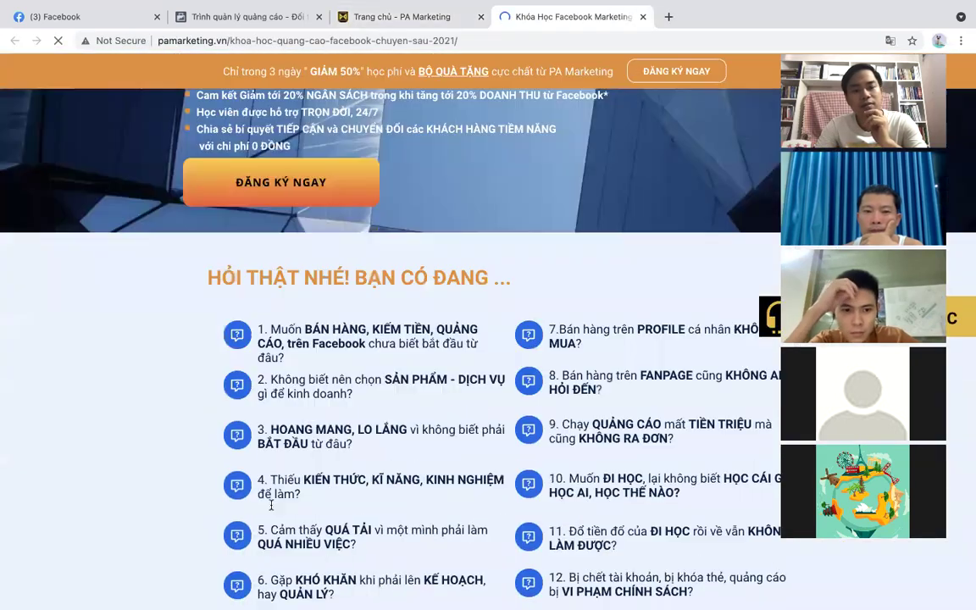
{"action": "scroll", "coordinate": [269, 505], "scroll_direction": "down", "scroll_amount": 5}
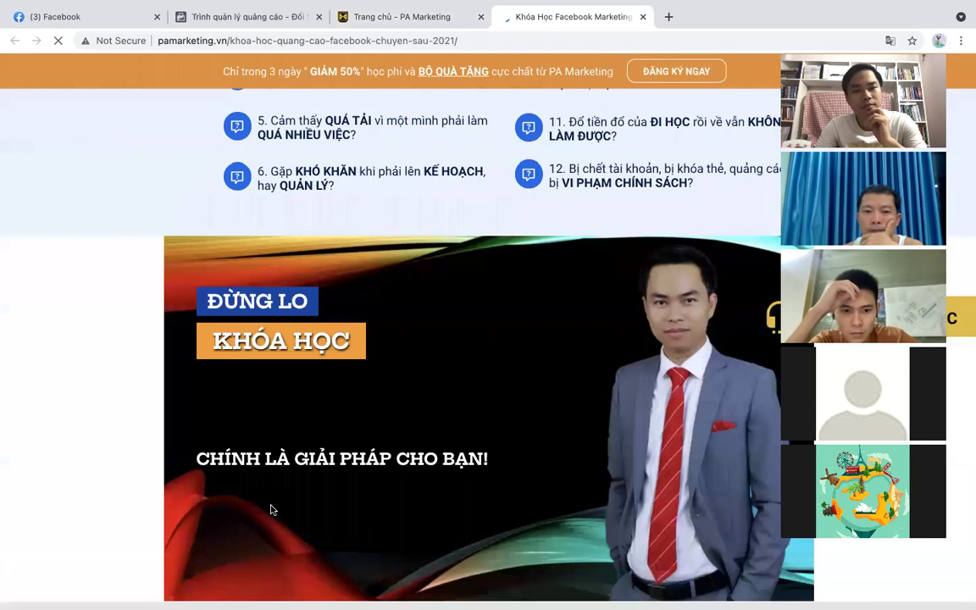
{"action": "scroll", "coordinate": [271, 505], "scroll_direction": "down", "scroll_amount": 5}
{"action": "scroll", "coordinate": [271, 506], "scroll_direction": "down", "scroll_amount": 5}
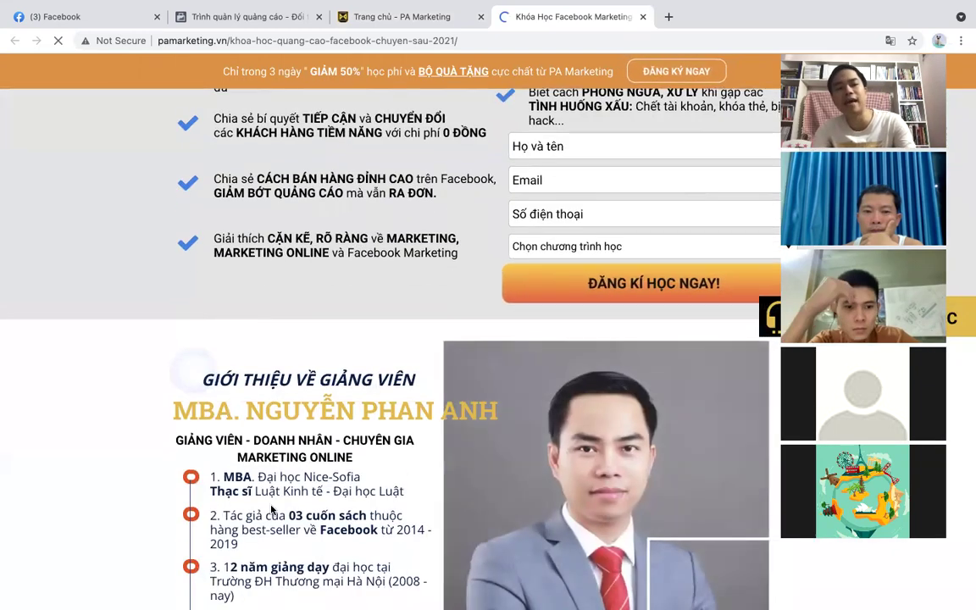
{"action": "key", "text": "super+2"}
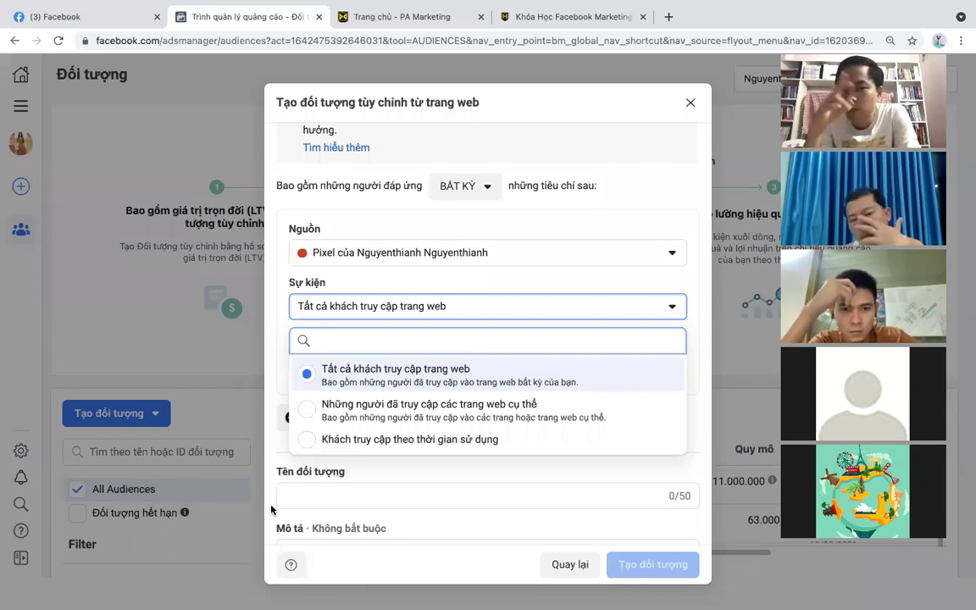
Try the event option for people who visited specific web pages, and set the event back to all website visitors
{"action": "left_click", "coordinate": [581, 416]}
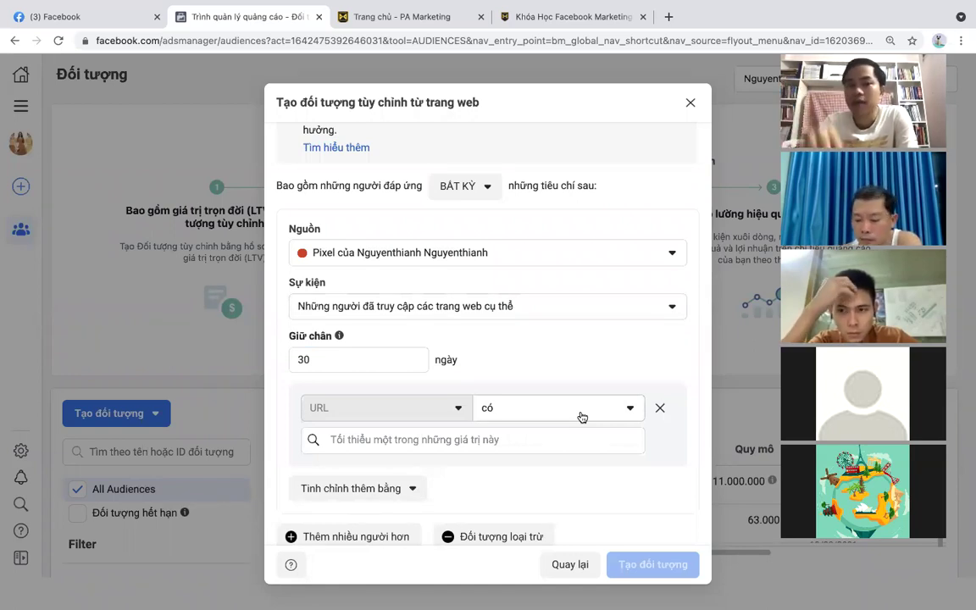
{"action": "left_click", "coordinate": [642, 312]}
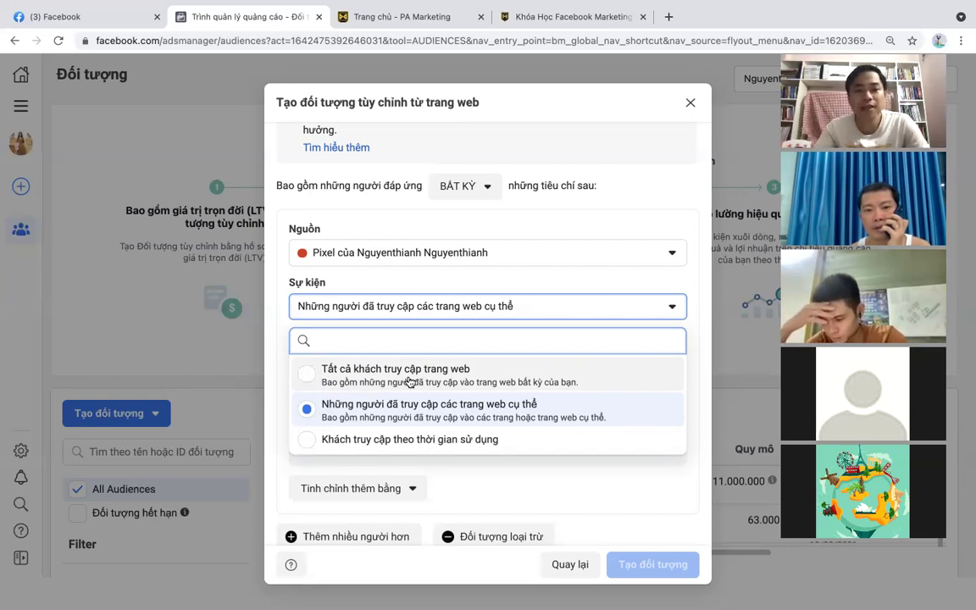
{"action": "left_click", "coordinate": [400, 371]}
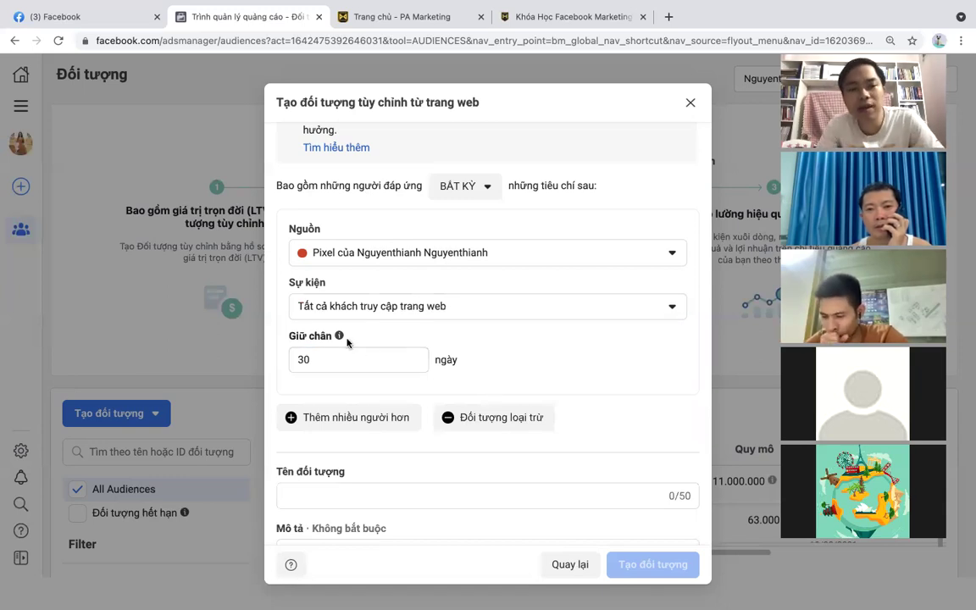
Set the retention period for all website visitors to 90 days
{"action": "double_click", "coordinate": [355, 359]}
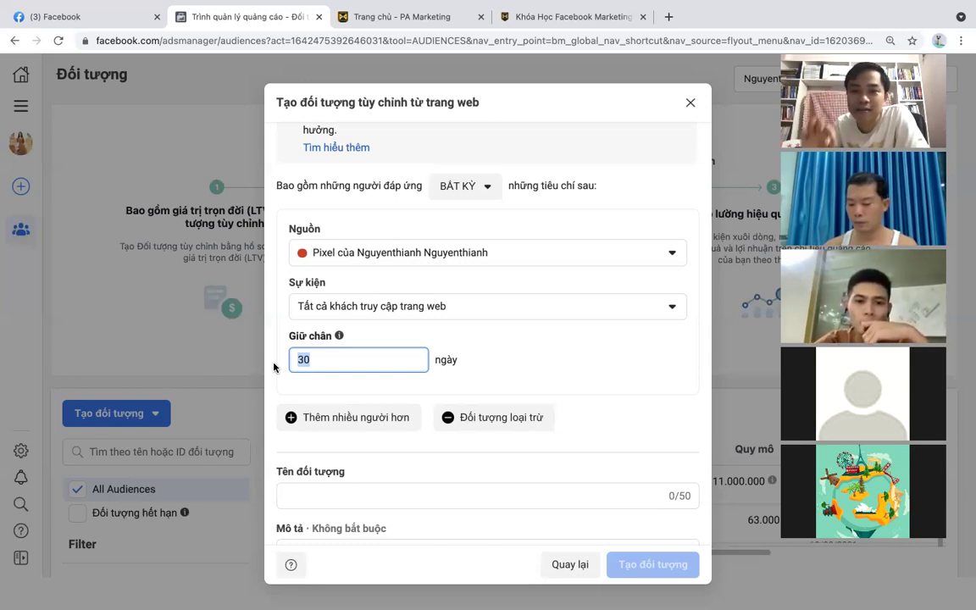
{"action": "type", "text": "90"}
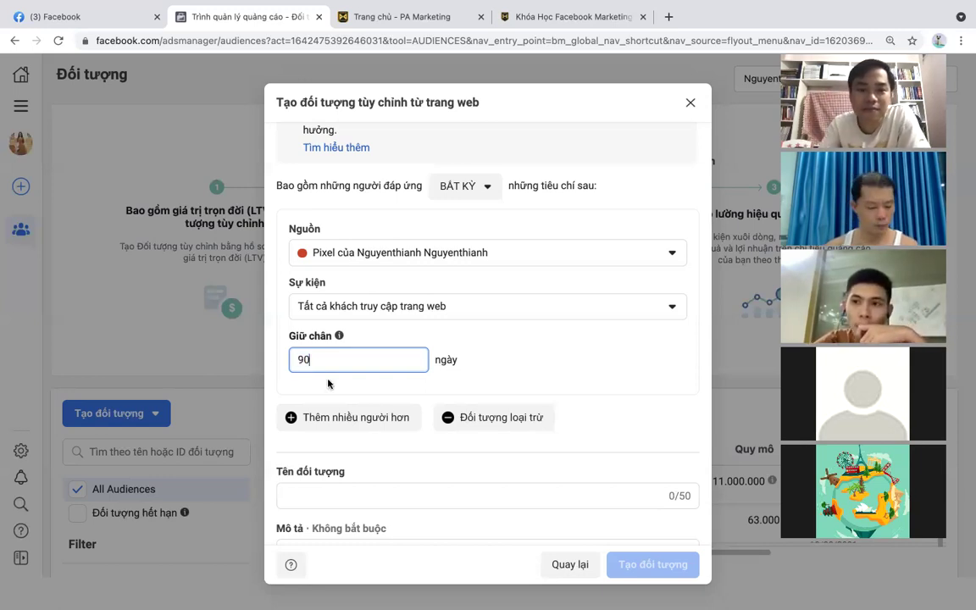
{"action": "left_click", "coordinate": [572, 366]}
Enter "PA marketing" as the audience name and go back to the custom audience source selection
{"action": "scroll", "coordinate": [506, 446], "scroll_direction": "down", "scroll_amount": 1}
{"action": "left_click", "coordinate": [355, 454]}
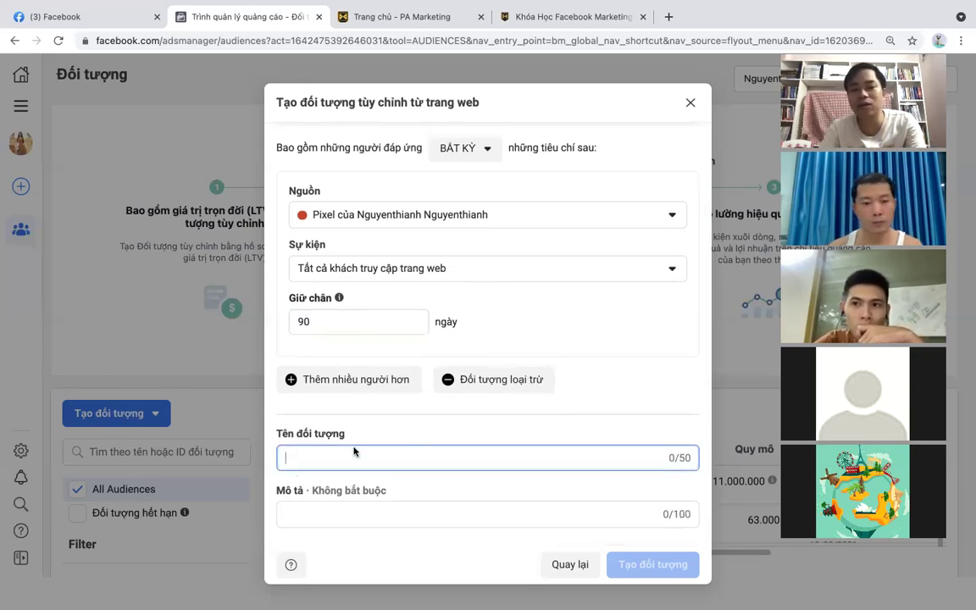
{"action": "type", "text": "PA MA"}
{"action": "key", "text": "BackSpace"}
{"action": "key", "text": "BackSpace"}
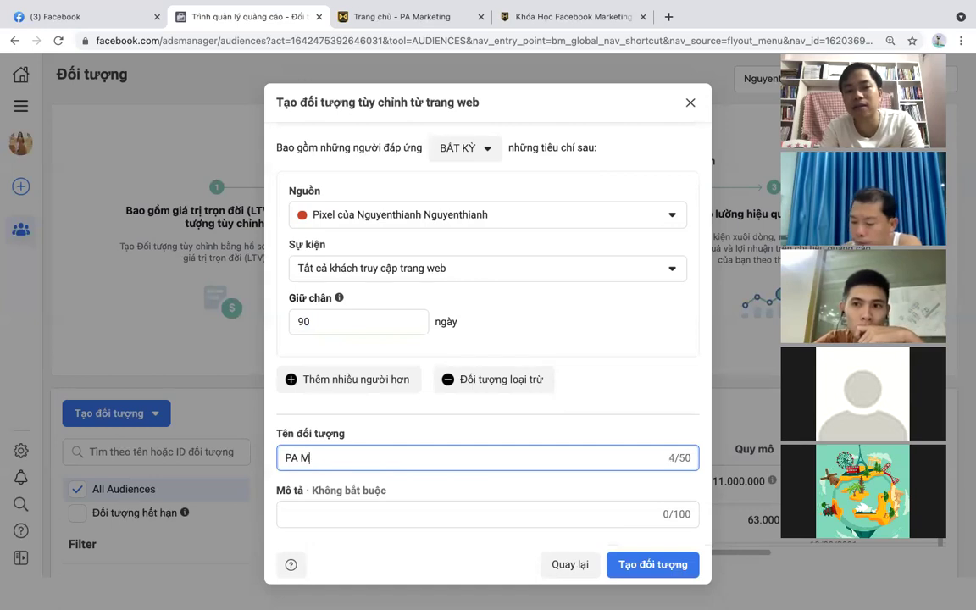
{"action": "type", "text": "marketing"}
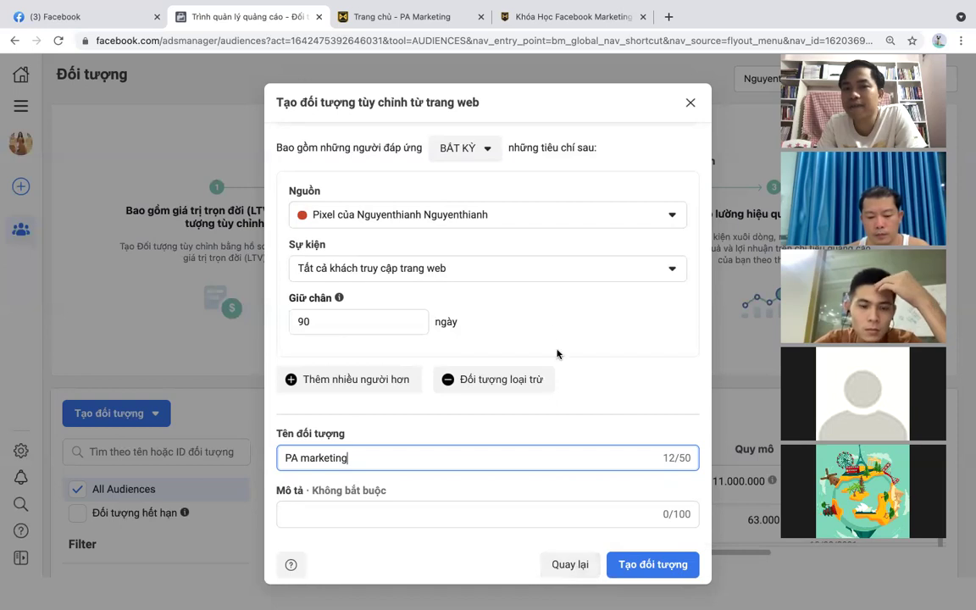
{"action": "left_click", "coordinate": [565, 564]}
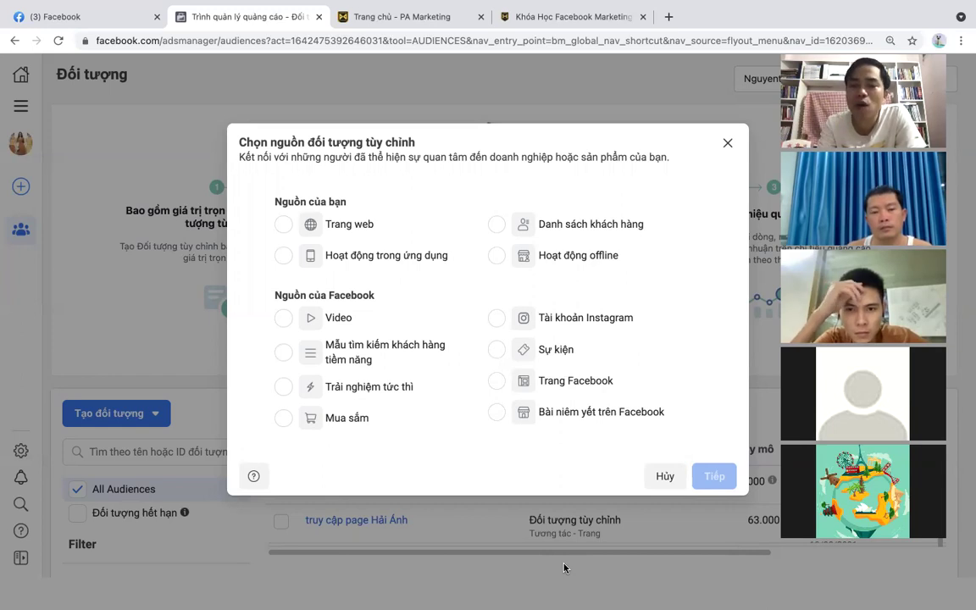
{"action": "key", "text": "super+plus"}
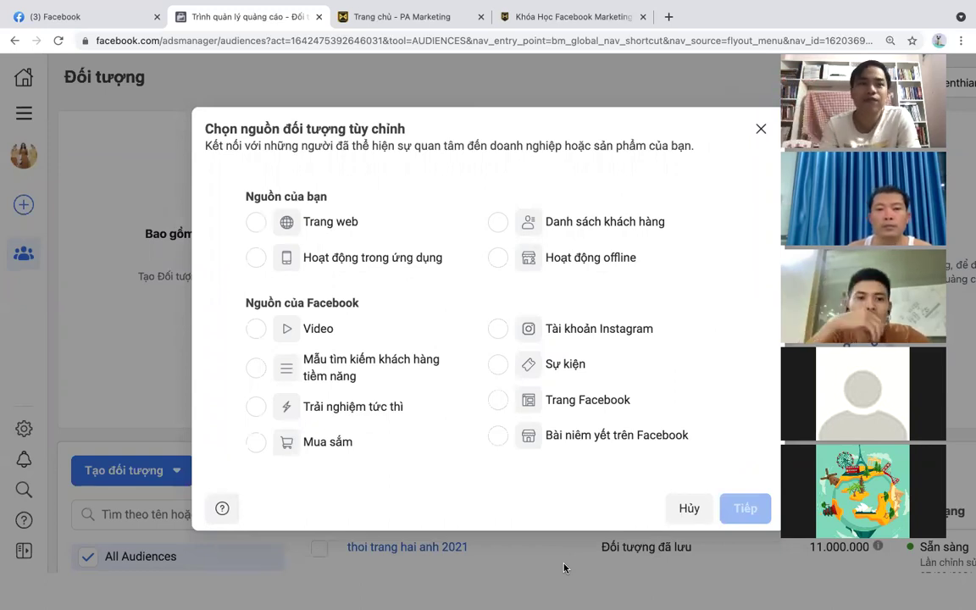
Open the Ads Manager campaigns page (facebook.com/adsmanager) in a new browser tab
{"action": "key", "text": "ctrl+t"}
{"action": "type", "text": "f"}
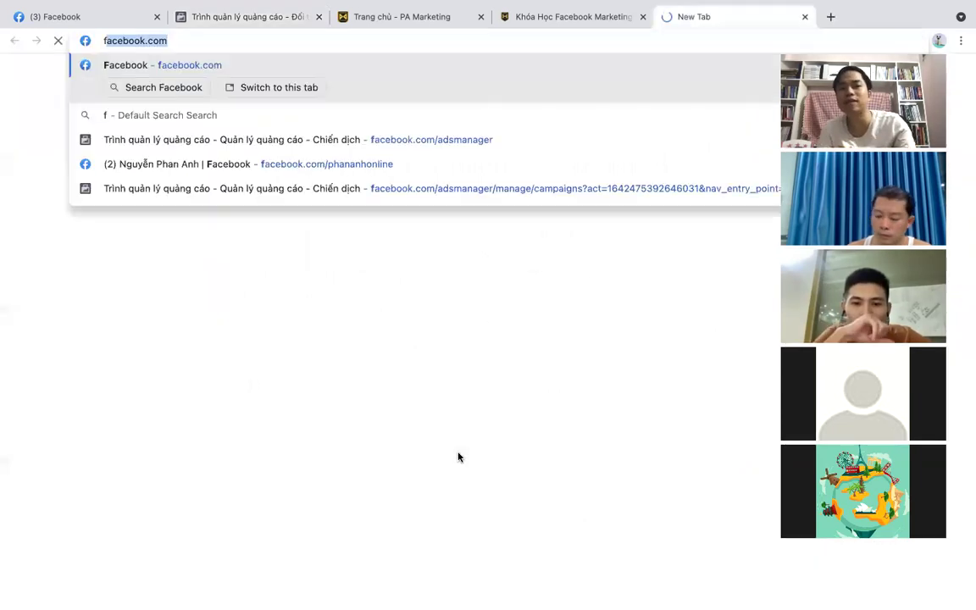
{"action": "key", "text": "Down"}
{"action": "key", "text": "Down"}
{"action": "key", "text": "Return"}
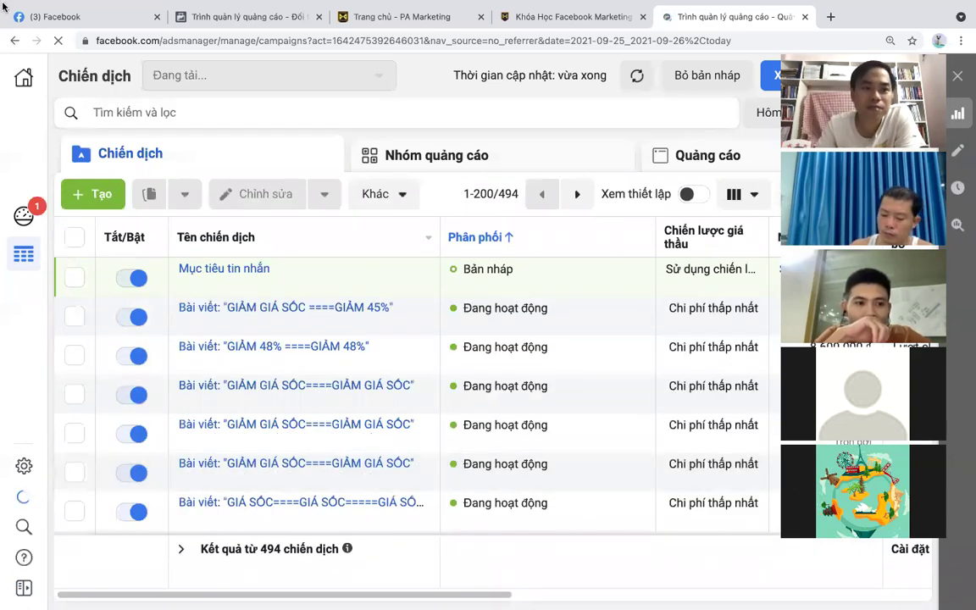
Open the list of all tools and look through its business management, advertising, and analysis and reporting sections
{"action": "left_click", "coordinate": [26, 117]}
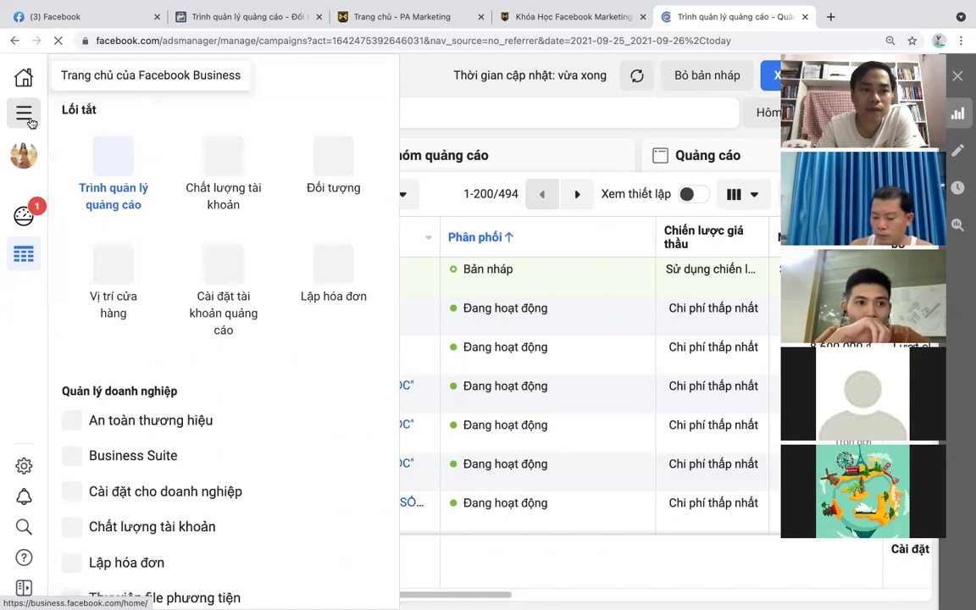
{"action": "scroll", "coordinate": [308, 366], "scroll_direction": "down", "scroll_amount": 2}
{"action": "scroll", "coordinate": [309, 365], "scroll_direction": "down", "scroll_amount": 5}
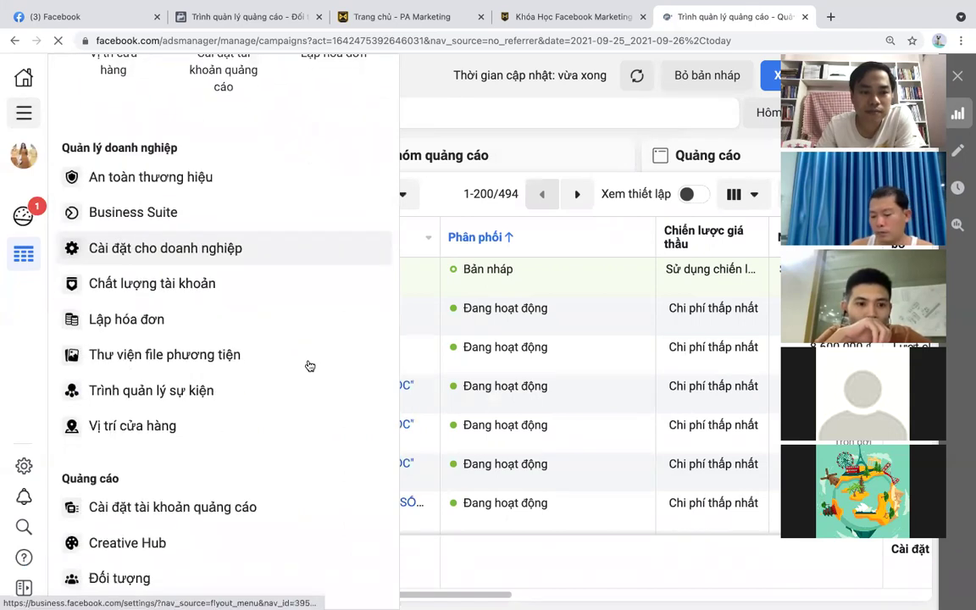
{"action": "scroll", "coordinate": [309, 364], "scroll_direction": "down", "scroll_amount": 6}
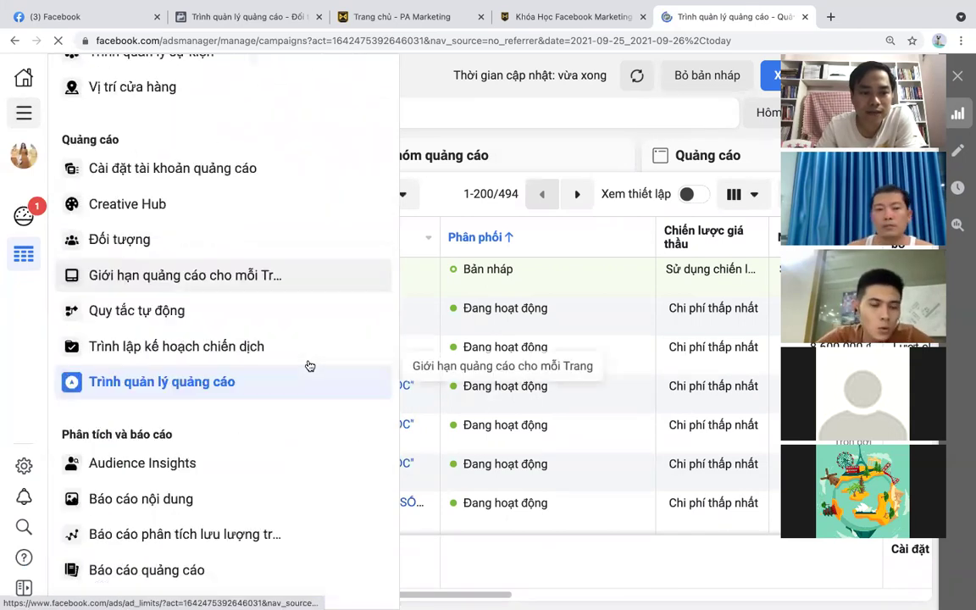
{"action": "scroll", "coordinate": [309, 365], "scroll_direction": "down", "scroll_amount": 1}
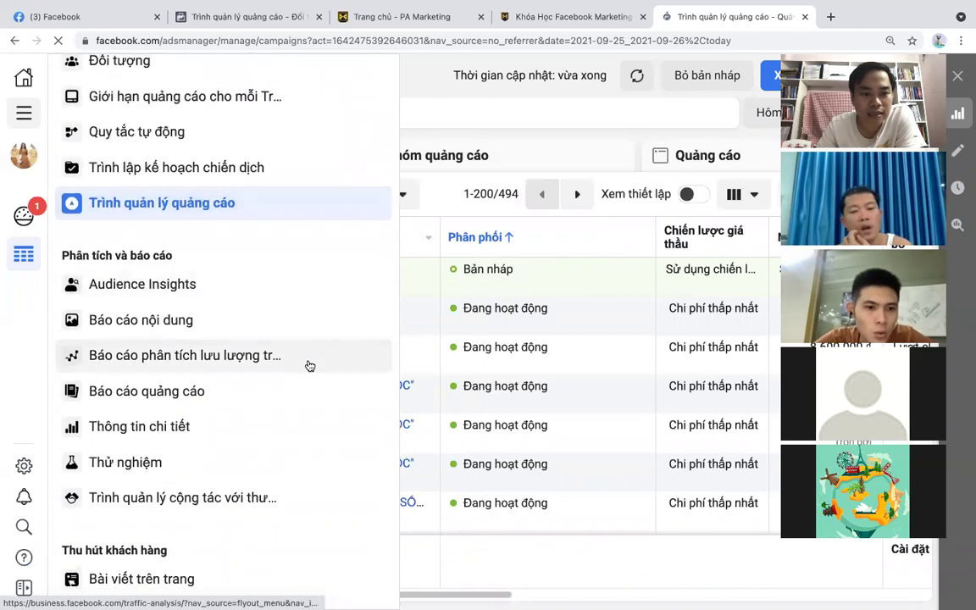
{"action": "scroll", "coordinate": [309, 365], "scroll_direction": "down", "scroll_amount": 2}
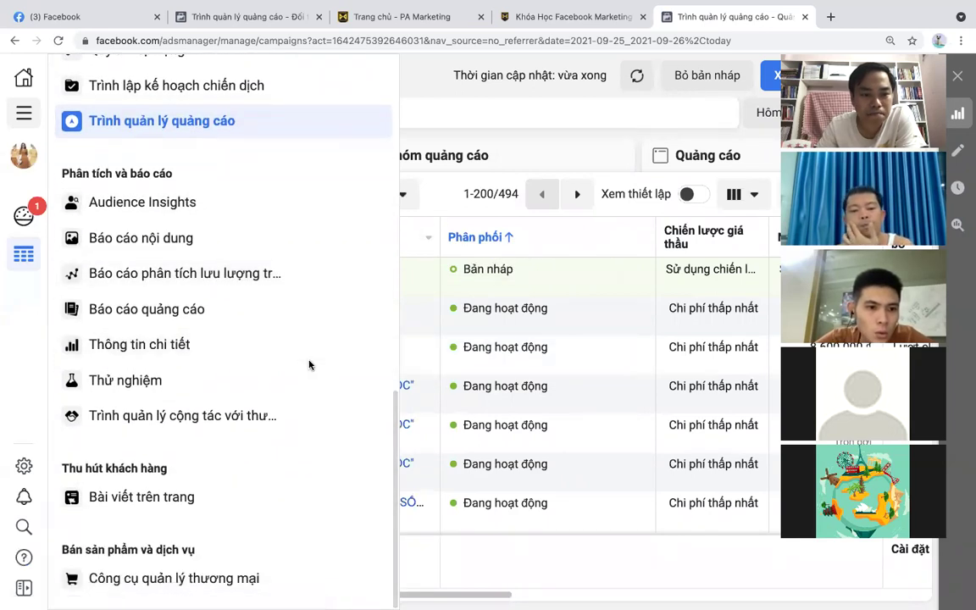
{"action": "scroll", "coordinate": [309, 365], "scroll_direction": "up", "scroll_amount": 3}
{"action": "scroll", "coordinate": [309, 365], "scroll_direction": "up", "scroll_amount": 1}
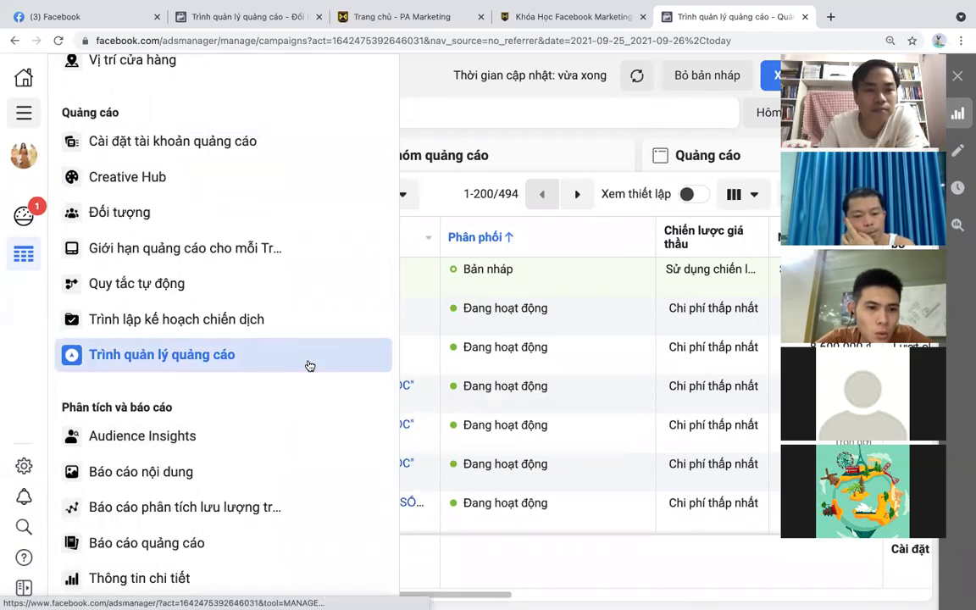
{"action": "scroll", "coordinate": [309, 365], "scroll_direction": "up", "scroll_amount": 2}
{"action": "scroll", "coordinate": [310, 365], "scroll_direction": "up", "scroll_amount": 5}
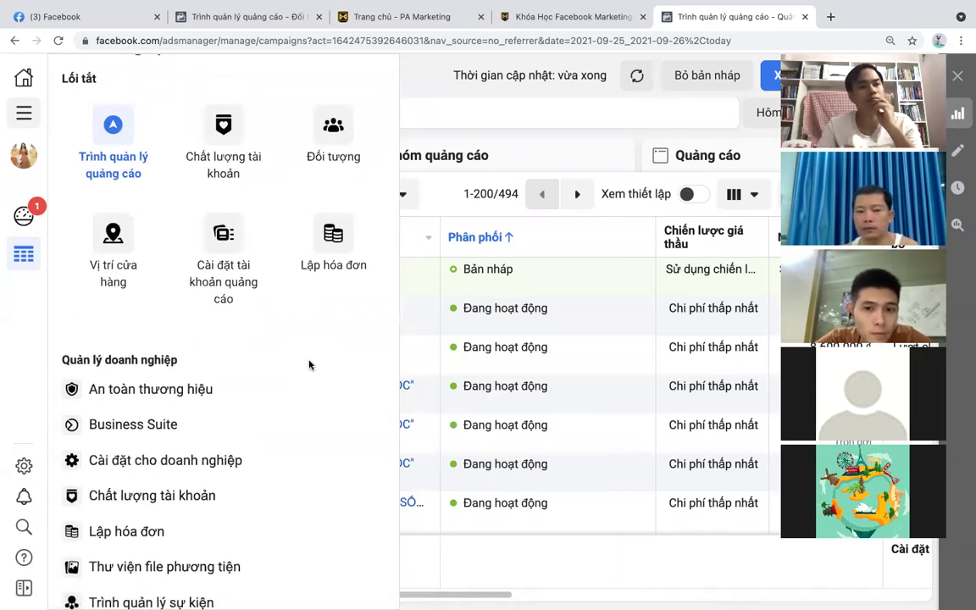
{"action": "scroll", "coordinate": [309, 365], "scroll_direction": "down", "scroll_amount": 1}
{"action": "scroll", "coordinate": [309, 365], "scroll_direction": "down", "scroll_amount": 1}
{"action": "scroll", "coordinate": [309, 365], "scroll_direction": "down", "scroll_amount": 1}
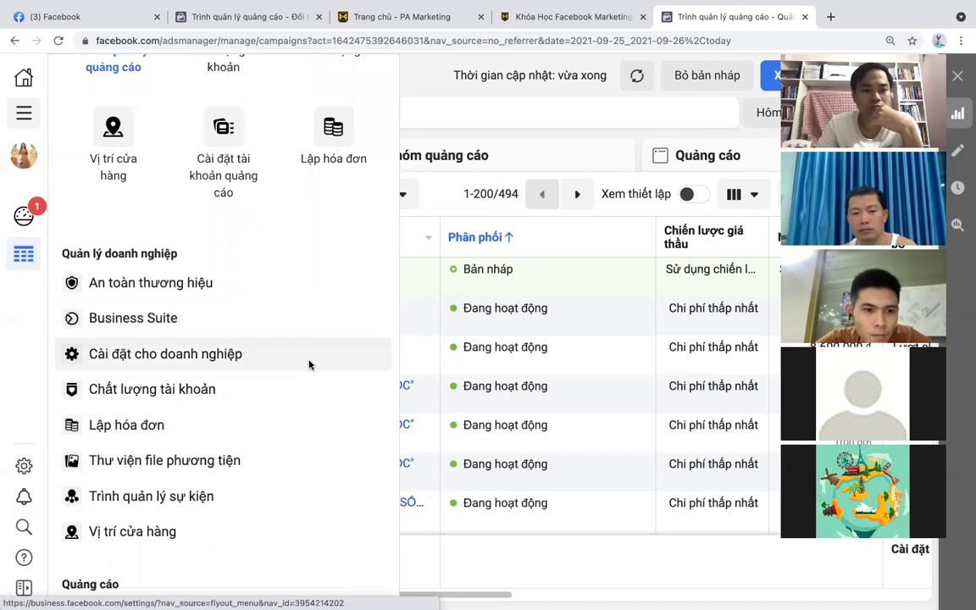
{"action": "scroll", "coordinate": [309, 365], "scroll_direction": "down", "scroll_amount": 3}
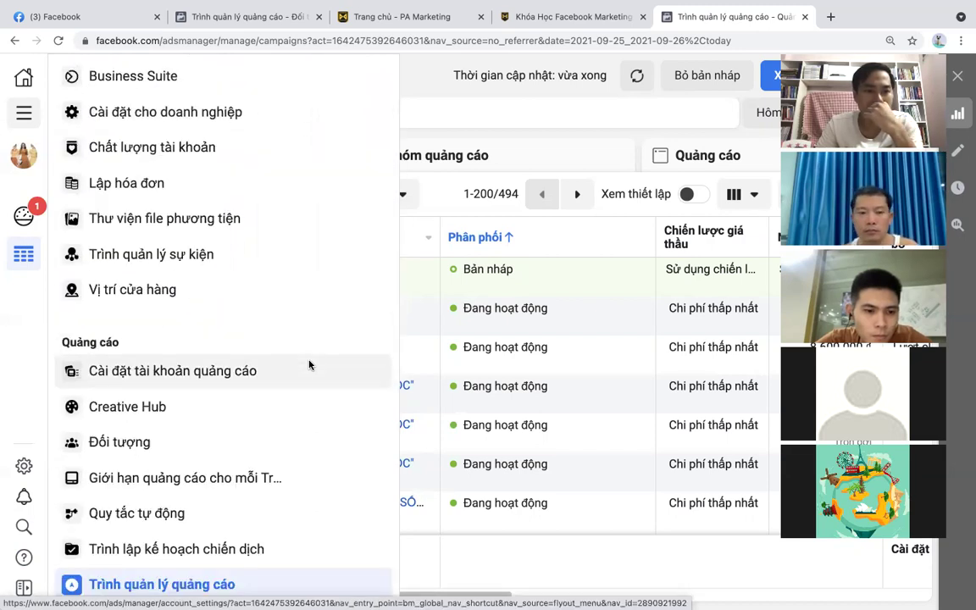
{"action": "scroll", "coordinate": [309, 365], "scroll_direction": "down", "scroll_amount": 2}
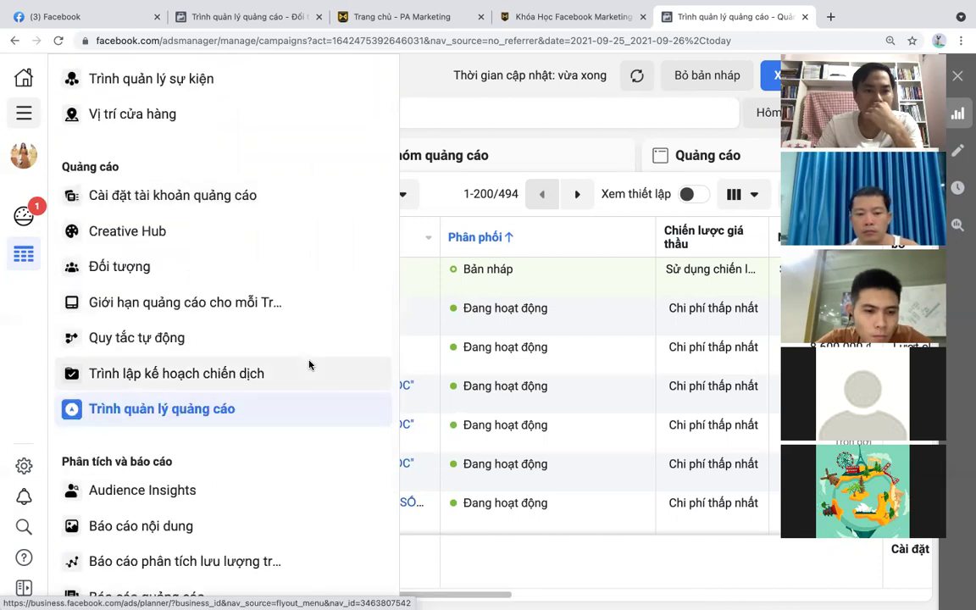
{"action": "scroll", "coordinate": [309, 365], "scroll_direction": "down", "scroll_amount": 2}
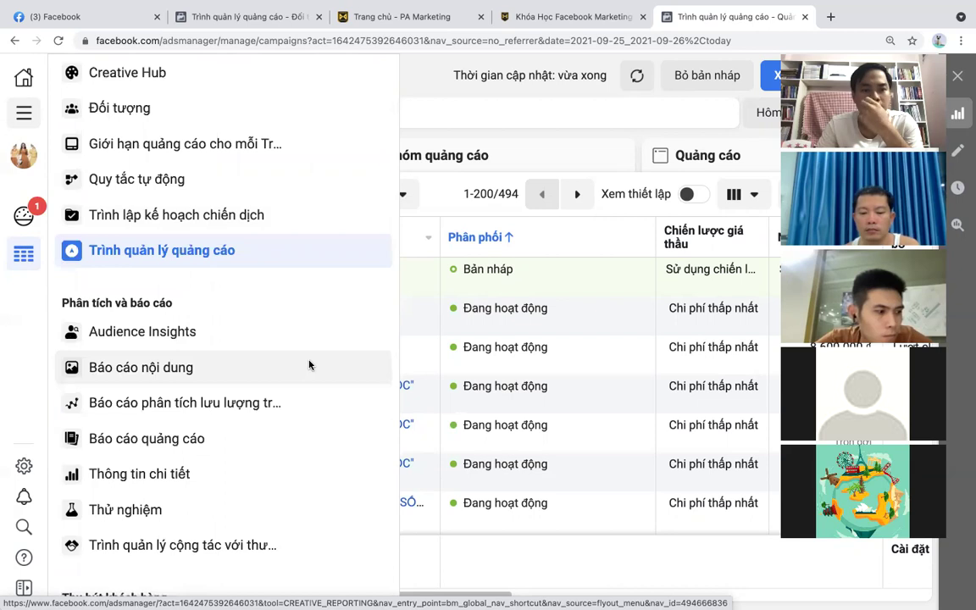
Open Brand Collabs Manager, look through its introduction page, and return to the Ads Manager campaigns page
{"action": "left_click", "coordinate": [197, 545]}
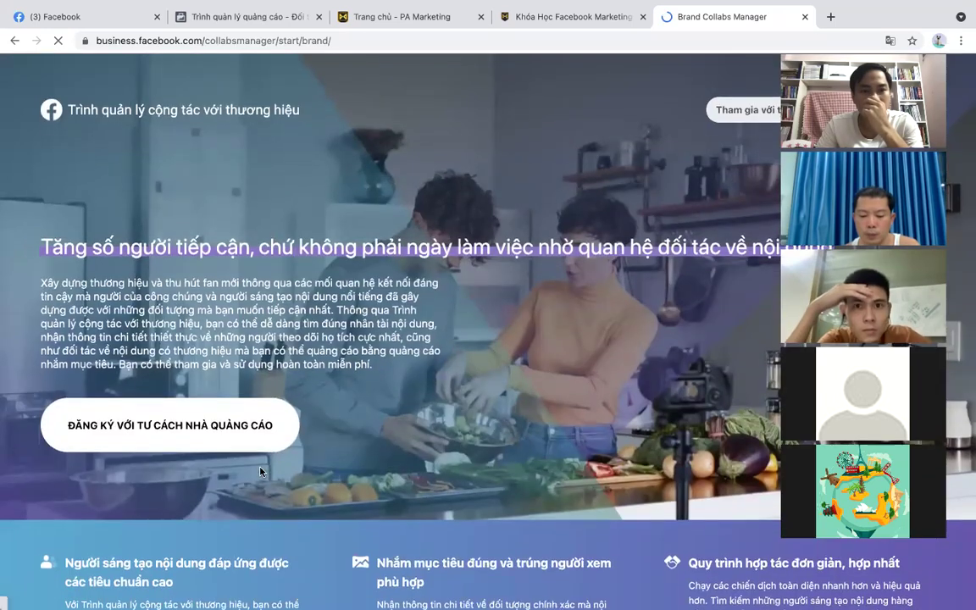
{"action": "scroll", "coordinate": [278, 456], "scroll_direction": "down", "scroll_amount": 5}
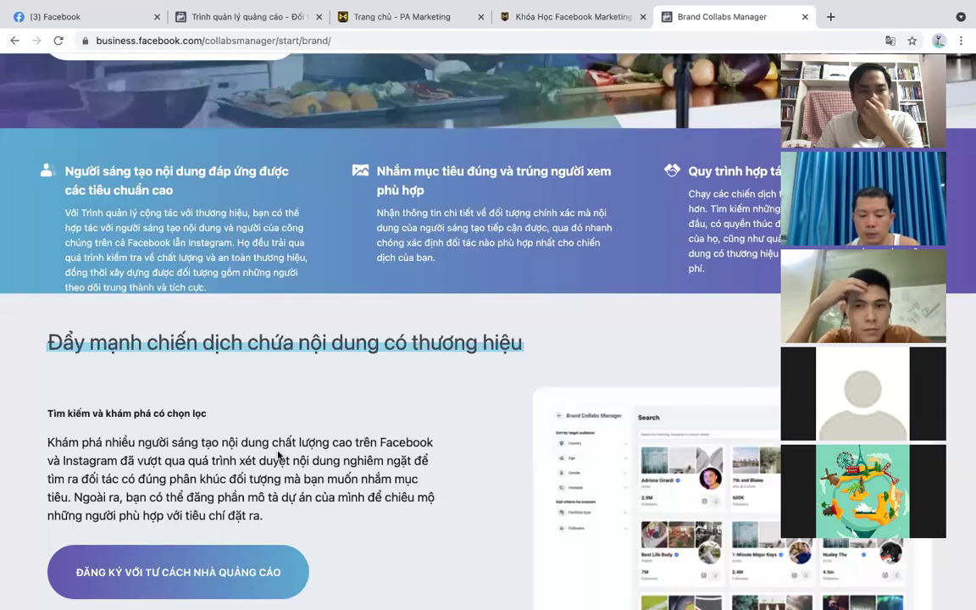
{"action": "scroll", "coordinate": [277, 456], "scroll_direction": "down", "scroll_amount": 5}
{"action": "scroll", "coordinate": [278, 455], "scroll_direction": "down", "scroll_amount": 5}
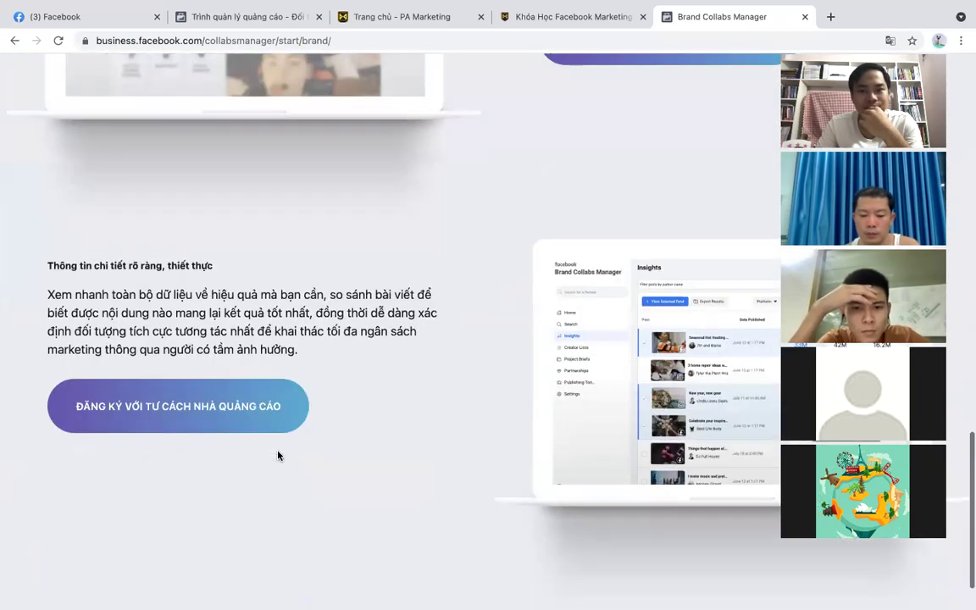
{"action": "scroll", "coordinate": [278, 451], "scroll_direction": "down", "scroll_amount": 3}
{"action": "scroll", "coordinate": [278, 455], "scroll_direction": "up", "scroll_amount": 10}
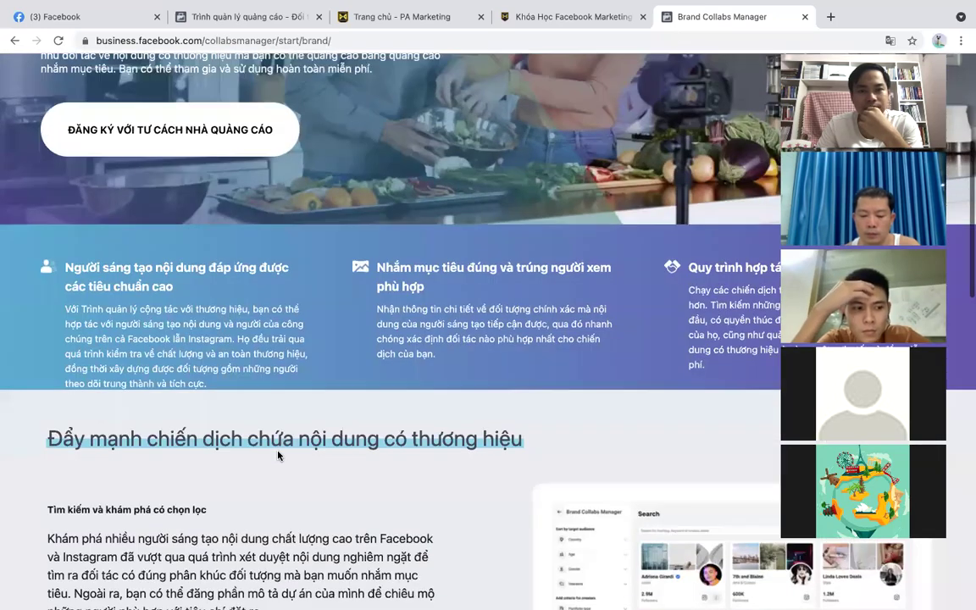
{"action": "scroll", "coordinate": [249, 404], "scroll_direction": "up", "scroll_amount": 3}
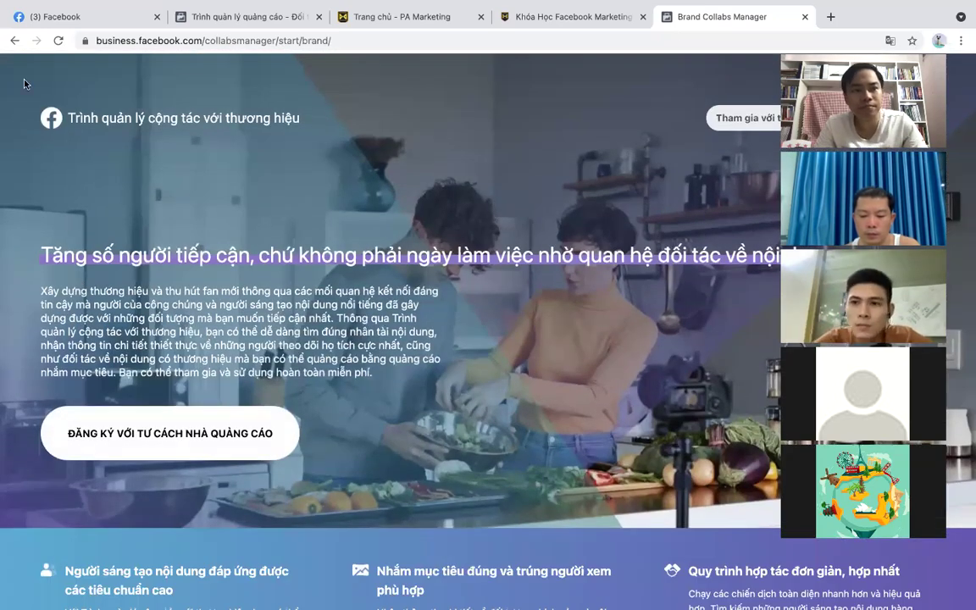
{"action": "left_click", "coordinate": [14, 43]}
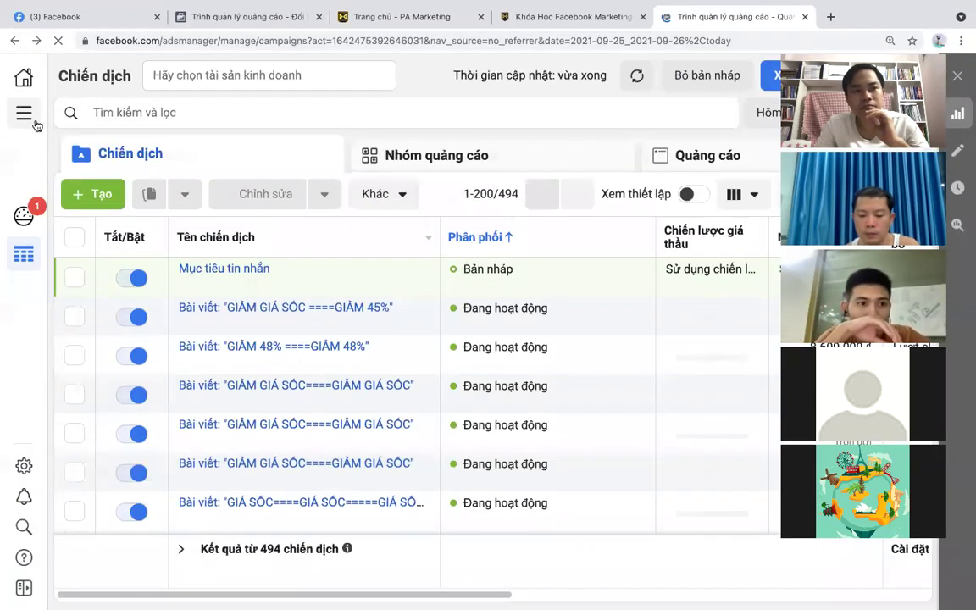
Open Events Manager (Trình quản lý sự kiện) from the business management tools
{"action": "left_click", "coordinate": [24, 115]}
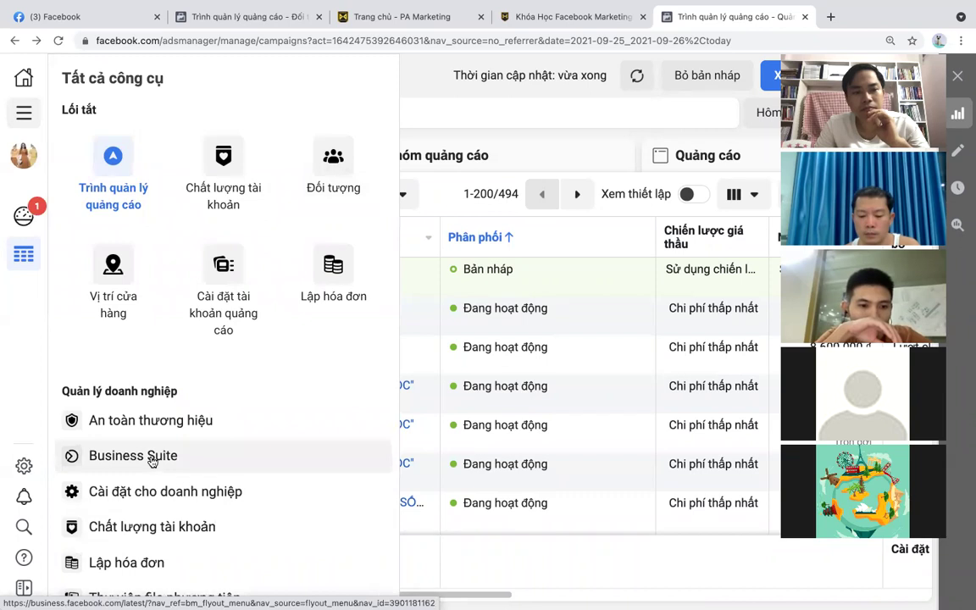
{"action": "scroll", "coordinate": [192, 430], "scroll_direction": "down", "scroll_amount": 1}
{"action": "scroll", "coordinate": [192, 430], "scroll_direction": "down", "scroll_amount": 1}
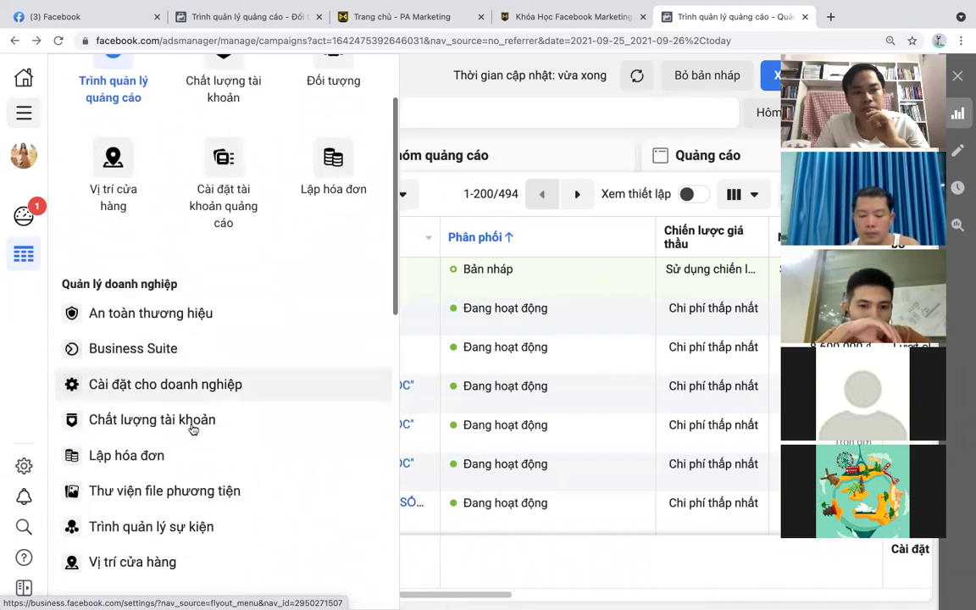
{"action": "scroll", "coordinate": [192, 429], "scroll_direction": "down", "scroll_amount": 1}
{"action": "left_click", "coordinate": [182, 474]}
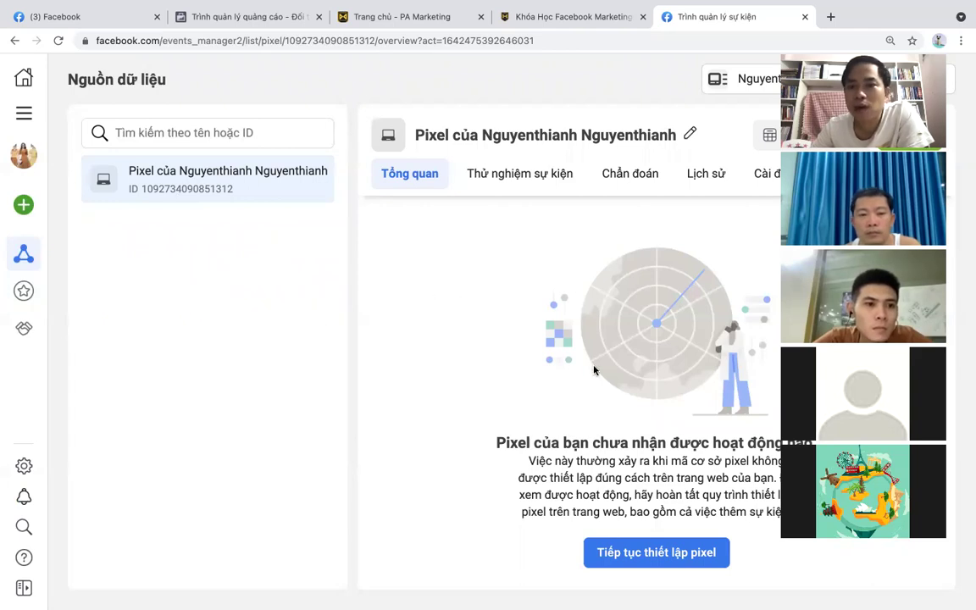
Continue the pixel setup and choose to add the pixel code to the website manually
{"action": "left_click", "coordinate": [650, 550]}
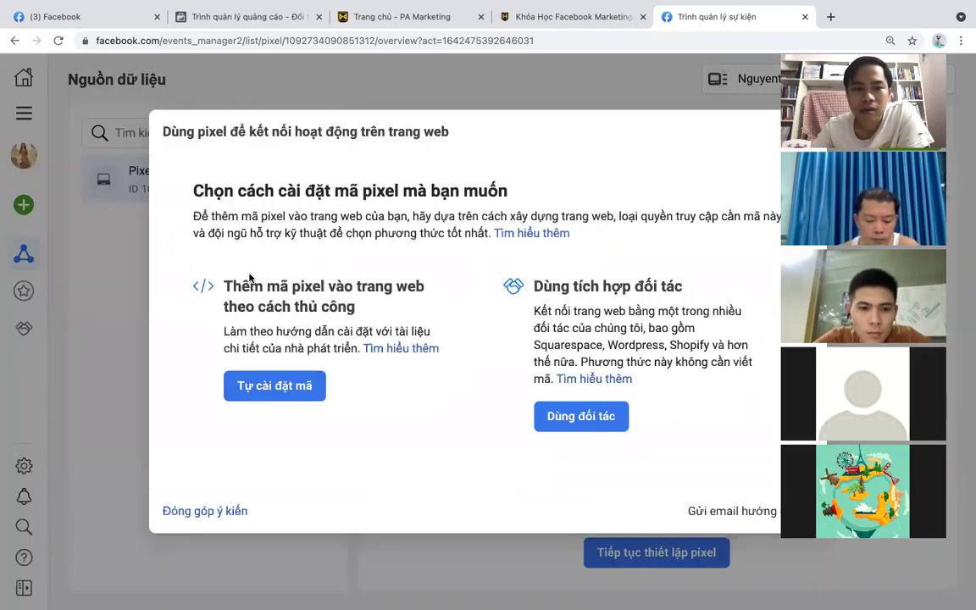
{"action": "left_click_drag", "start_coordinate": [174, 173], "coordinate": [511, 189]}
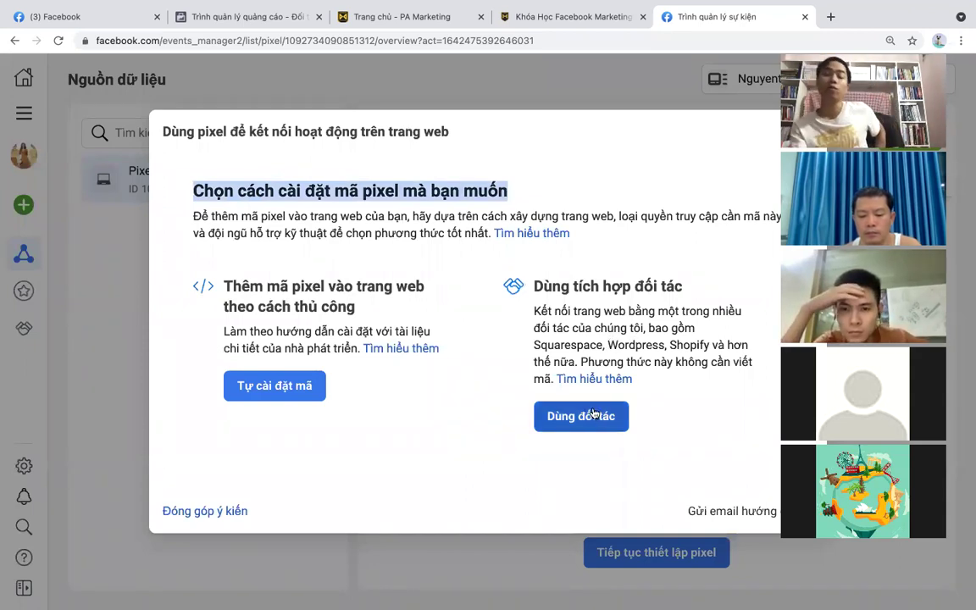
{"action": "left_click", "coordinate": [296, 386]}
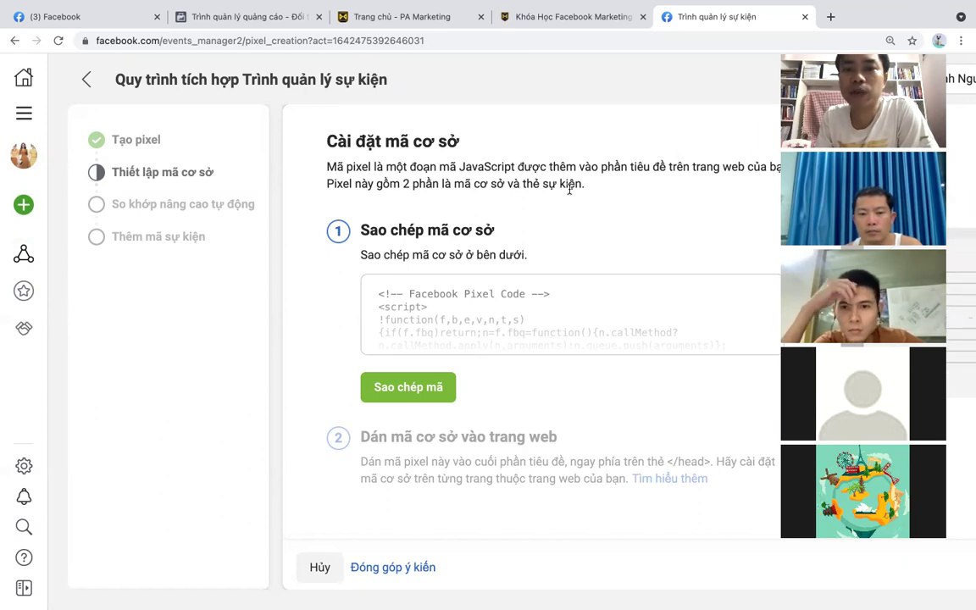
Copy the pixel base code from the installation instructions and go back to the data sources overview
{"action": "scroll", "coordinate": [564, 183], "scroll_direction": "right", "scroll_amount": 1}
{"action": "scroll", "coordinate": [570, 189], "scroll_direction": "left", "scroll_amount": 1}
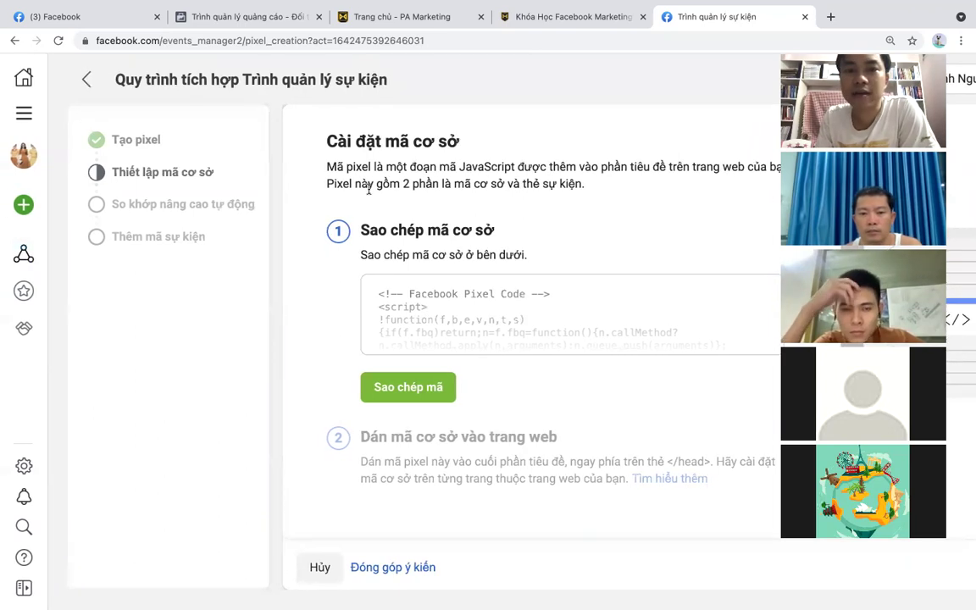
{"action": "left_click_drag", "start_coordinate": [335, 183], "coordinate": [536, 199]}
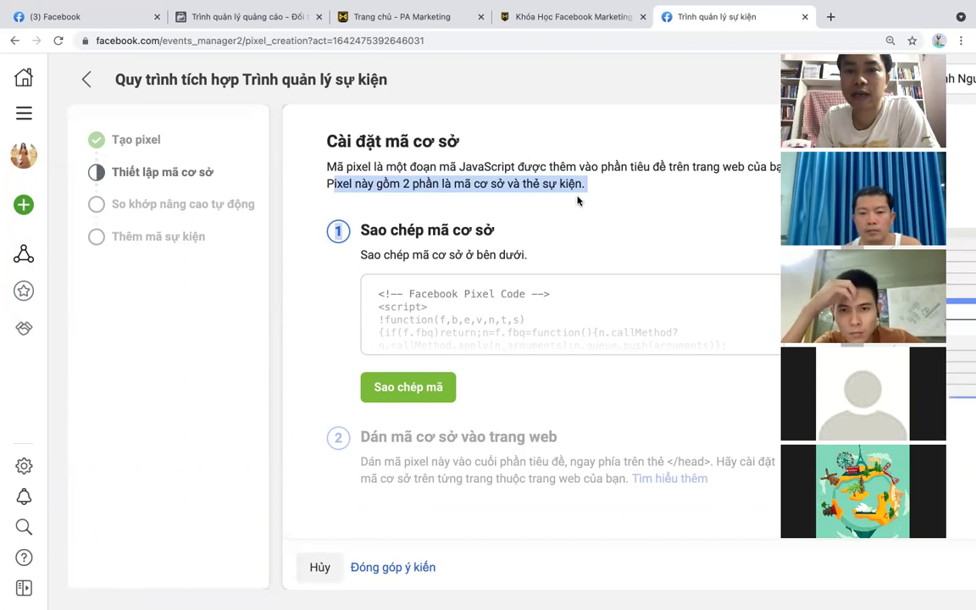
{"action": "left_click", "coordinate": [514, 323]}
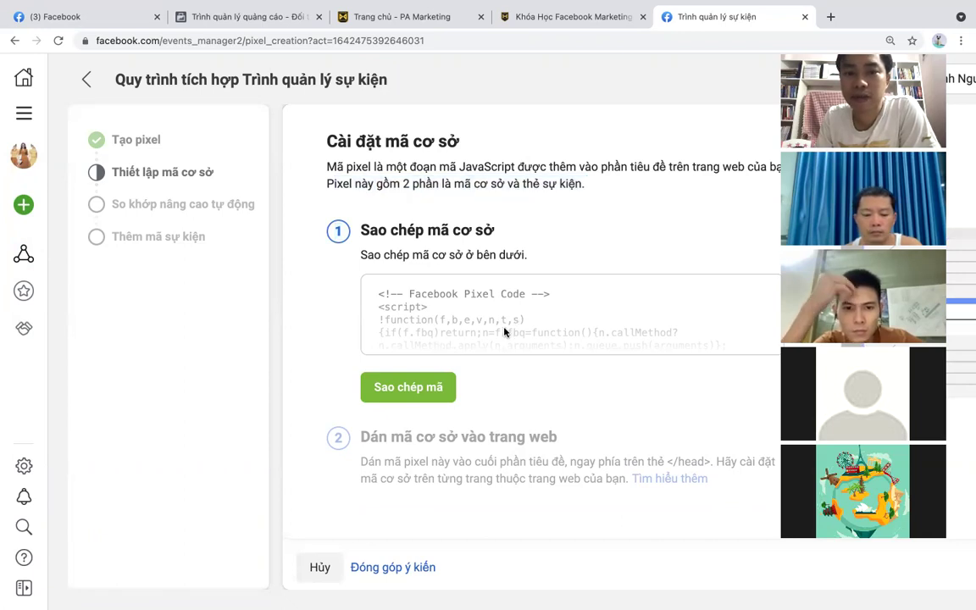
{"action": "left_click", "coordinate": [404, 387]}
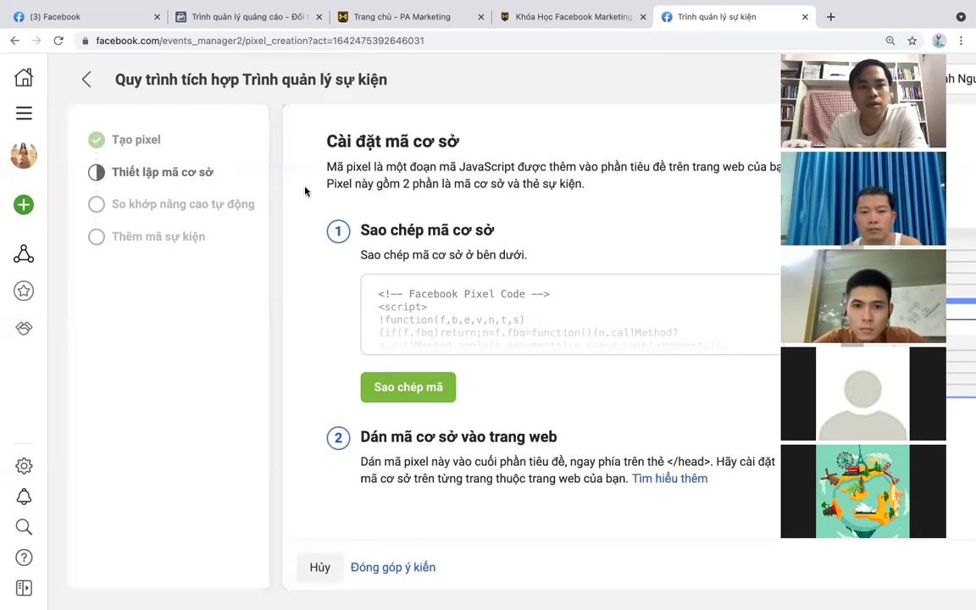
{"action": "left_click", "coordinate": [86, 79]}
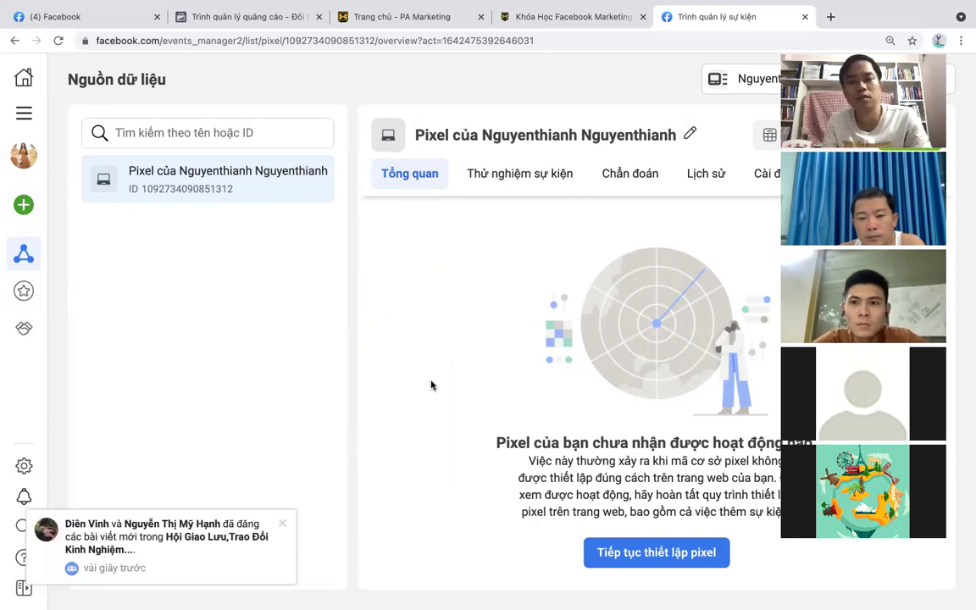
Return to the Ads Manager audiences page and continue the custom audience with the customer list (Danh sách khách hàng) as its source
{"action": "key", "text": "super+2"}
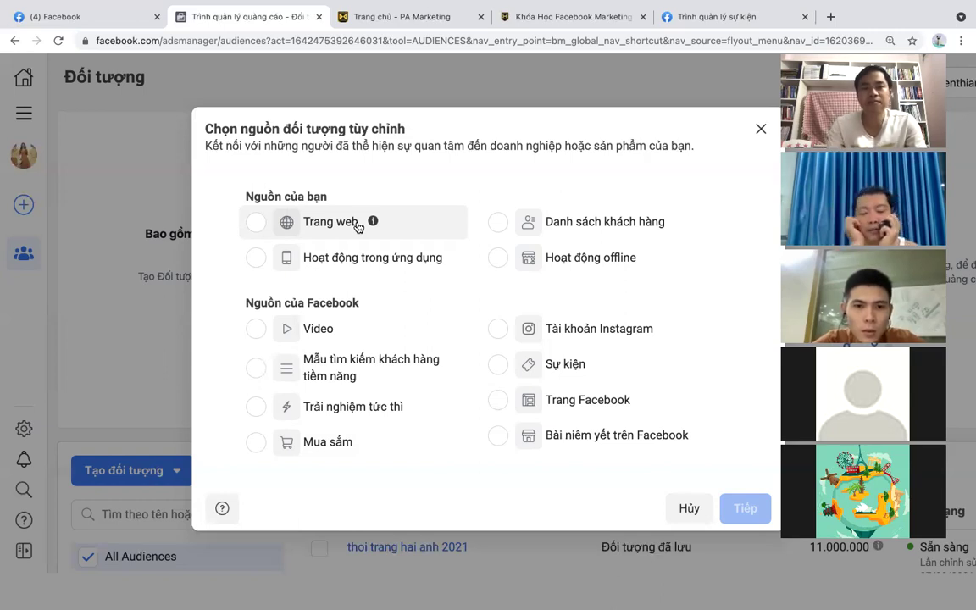
{"action": "left_click", "coordinate": [606, 225]}
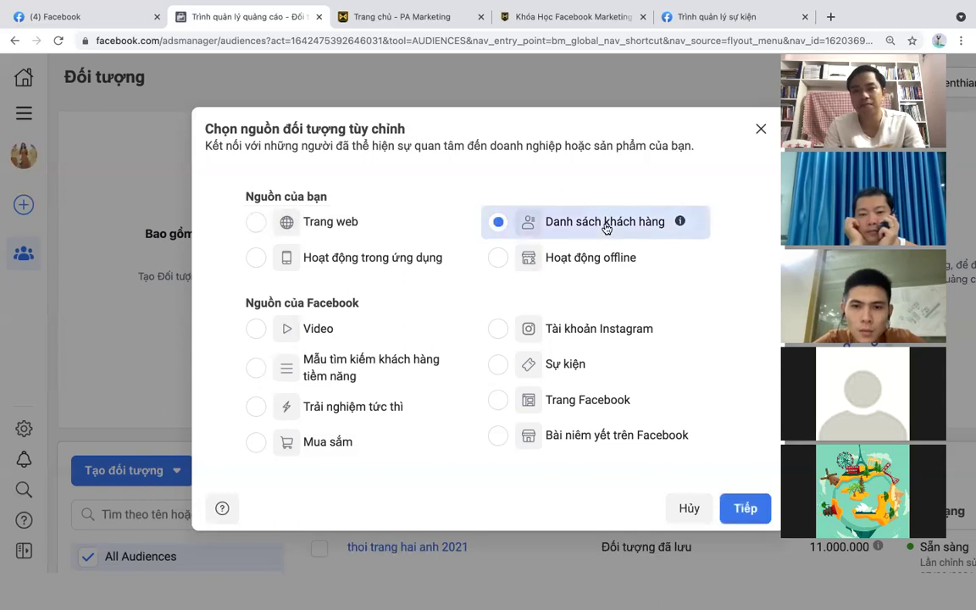
{"action": "left_click", "coordinate": [746, 509]}
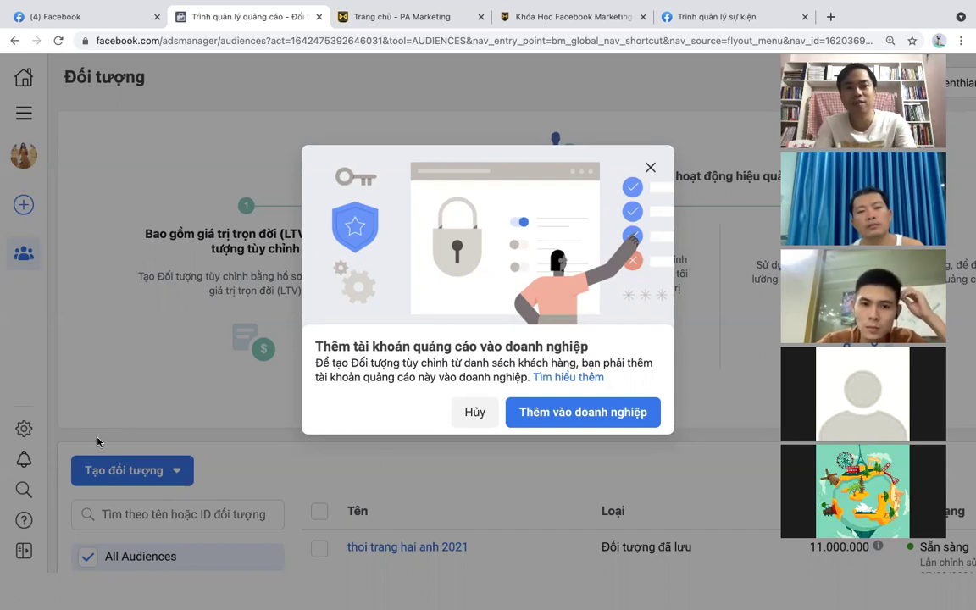
{"action": "left_click", "coordinate": [117, 197]}
Search for notepad in a new browser tab, and replace that search by opening google.com
{"action": "key", "text": "ctrl+t"}
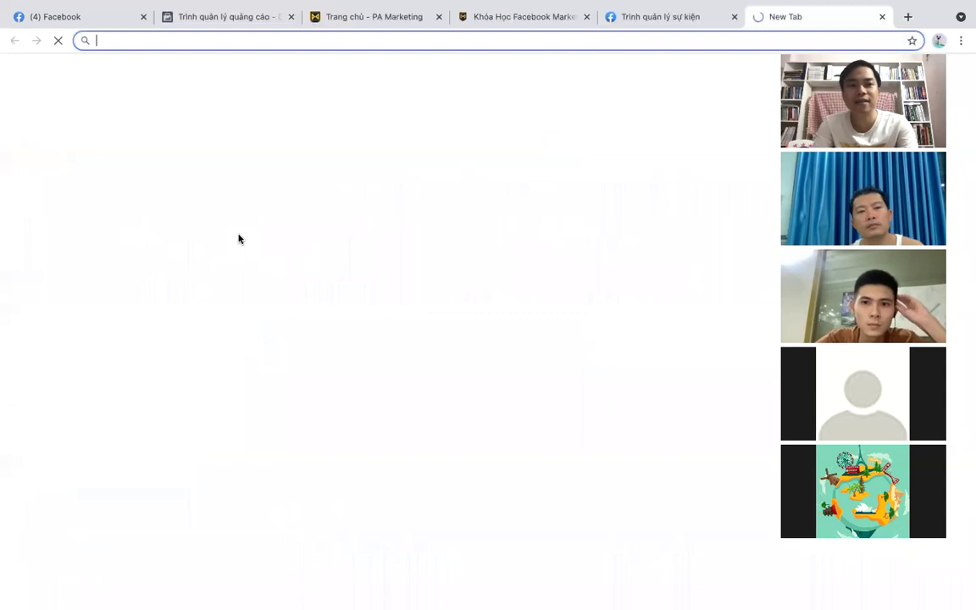
{"action": "type", "text": "notepag"}
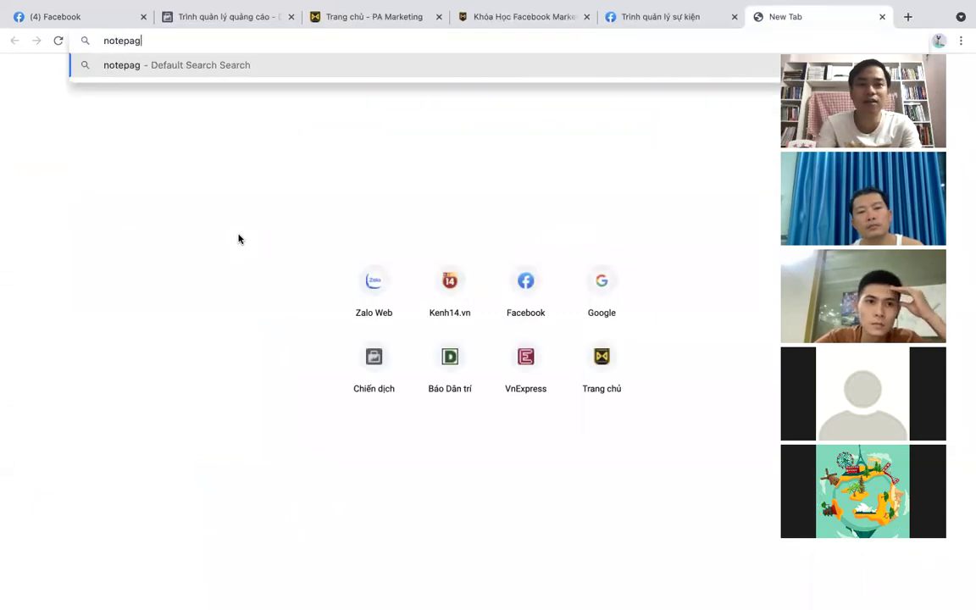
{"action": "key", "text": "Return"}
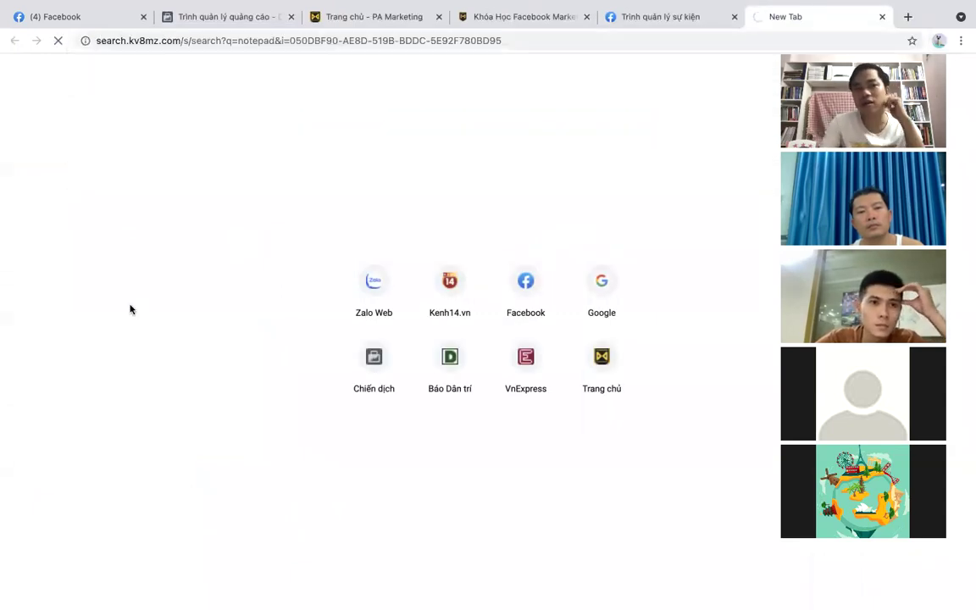
{"action": "left_click", "coordinate": [116, 40]}
{"action": "type", "text": "google.com"}
{"action": "key", "text": "Return"}
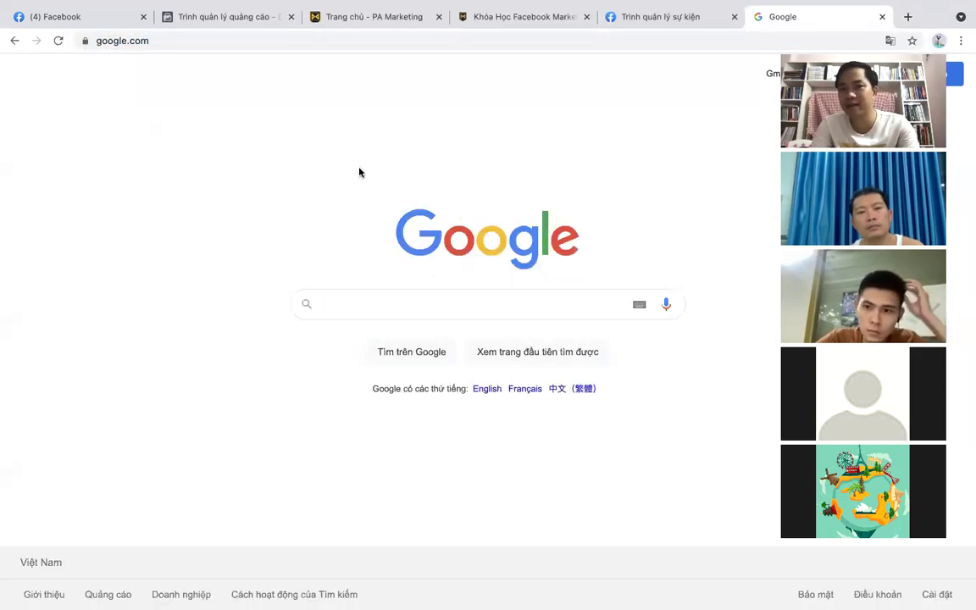
Search Google for notepad++ and open the Downloads page of notepad-plus-plus.org from the results
{"action": "type", "text": "notpae"}
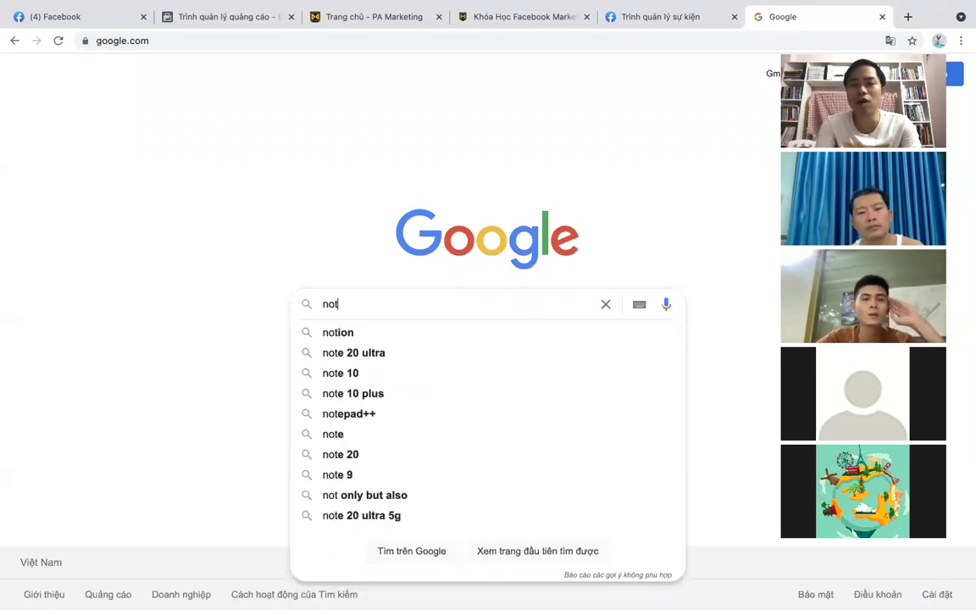
{"action": "key", "text": "BackSpace"}
{"action": "type", "text": "d"}
{"action": "key", "text": "Down"}
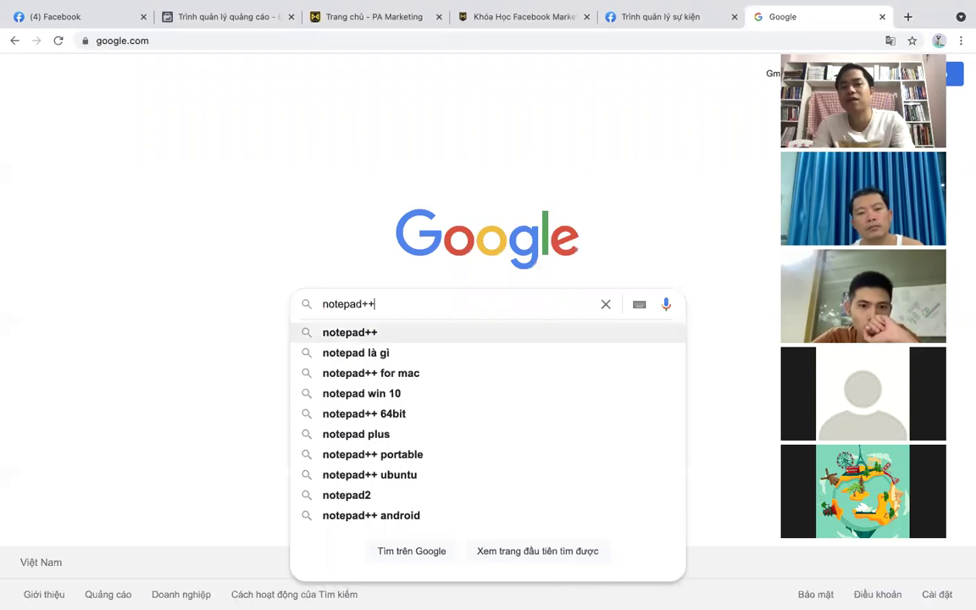
{"action": "key", "text": "Return"}
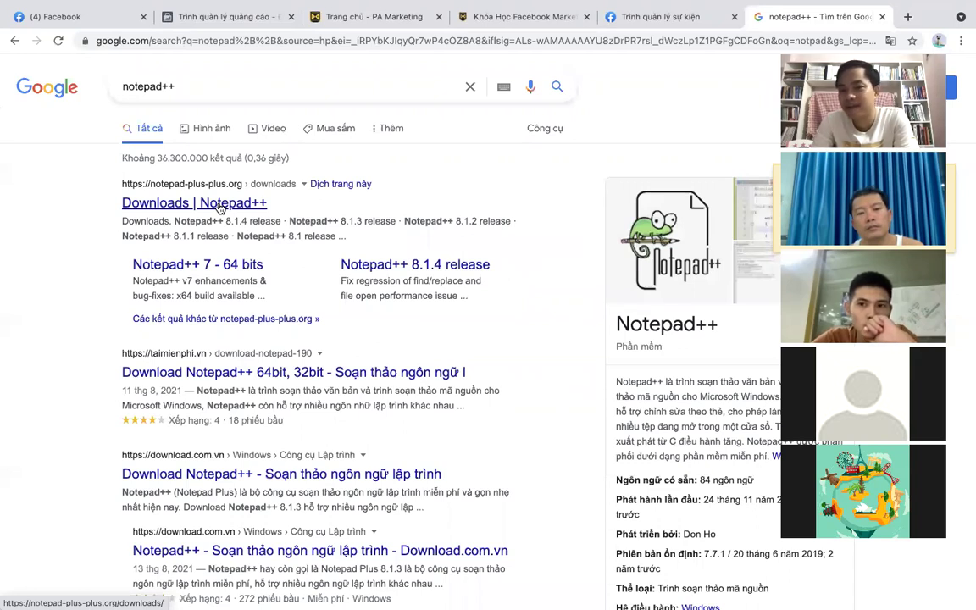
{"action": "left_click", "coordinate": [219, 207]}
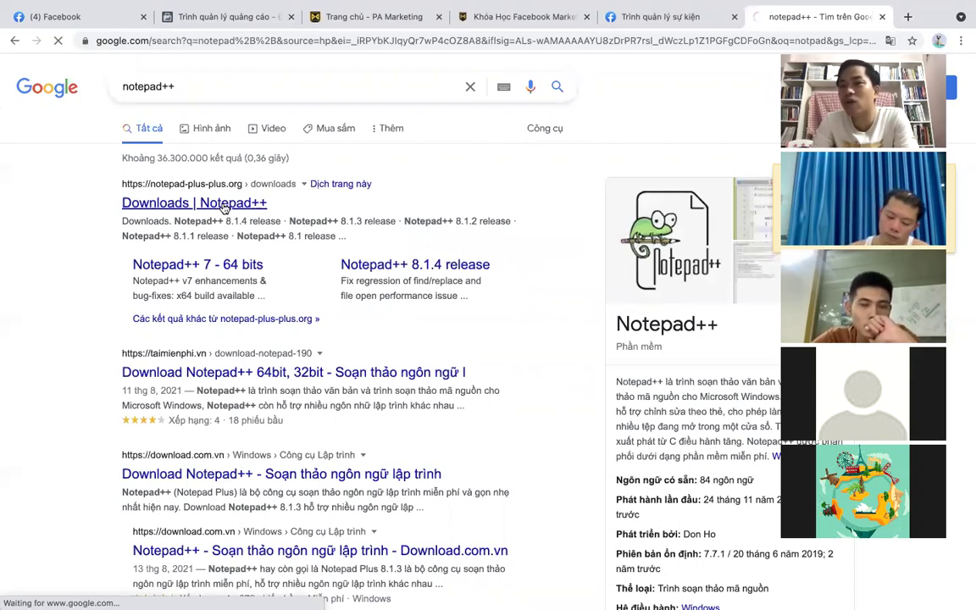